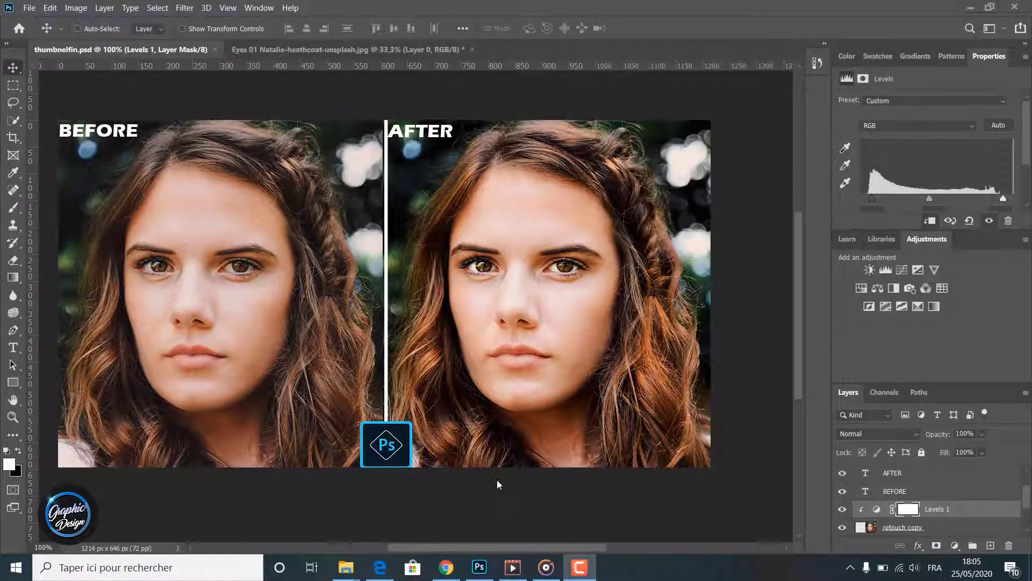
- Toggle the visibility of the retouch copy layer to compare the AFTER portrait with and without the retouching
click(842, 527)
click(842, 527)
click(842, 527)
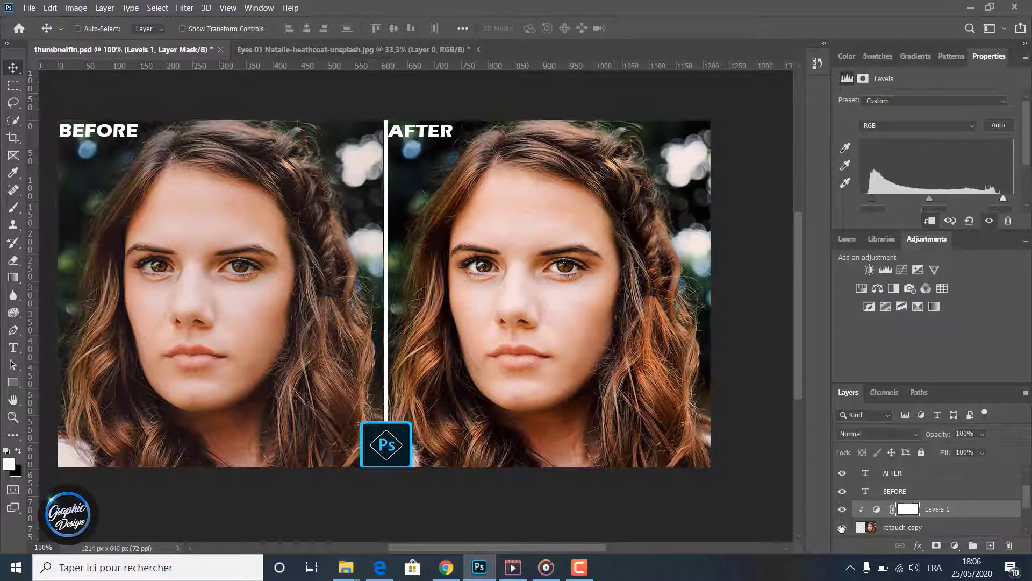
click(842, 528)
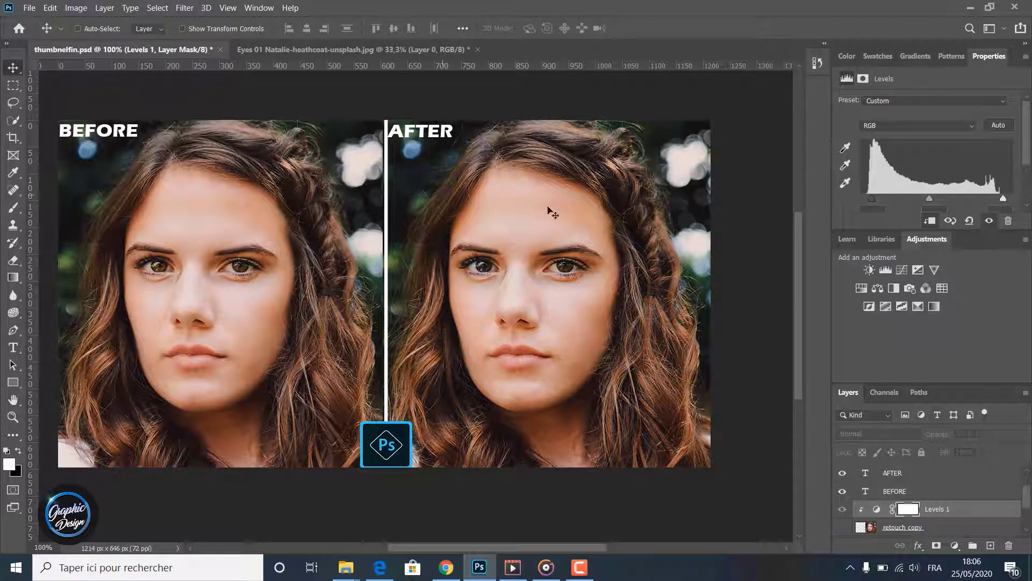
click(842, 529)
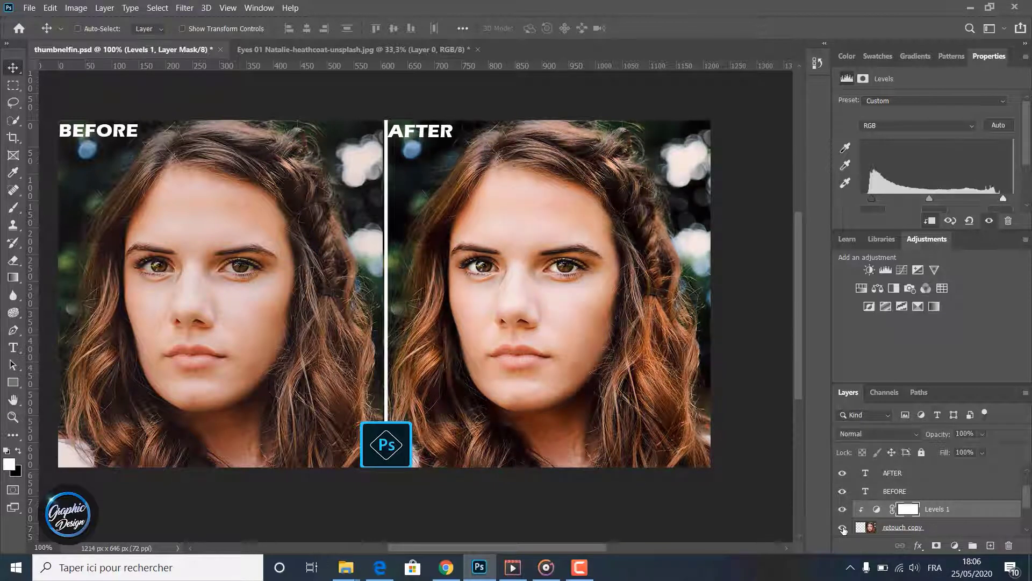
click(843, 528)
click(842, 528)
click(843, 528)
click(843, 528)
click(842, 528)
click(843, 528)
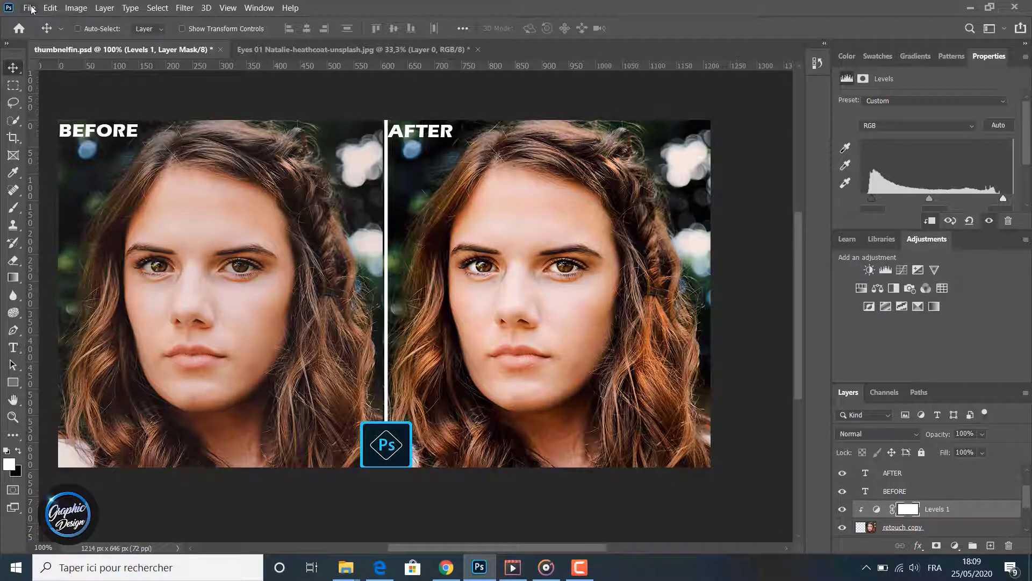
- Open the Eyes 01 portrait photo from the image ressources folder
click(30, 7)
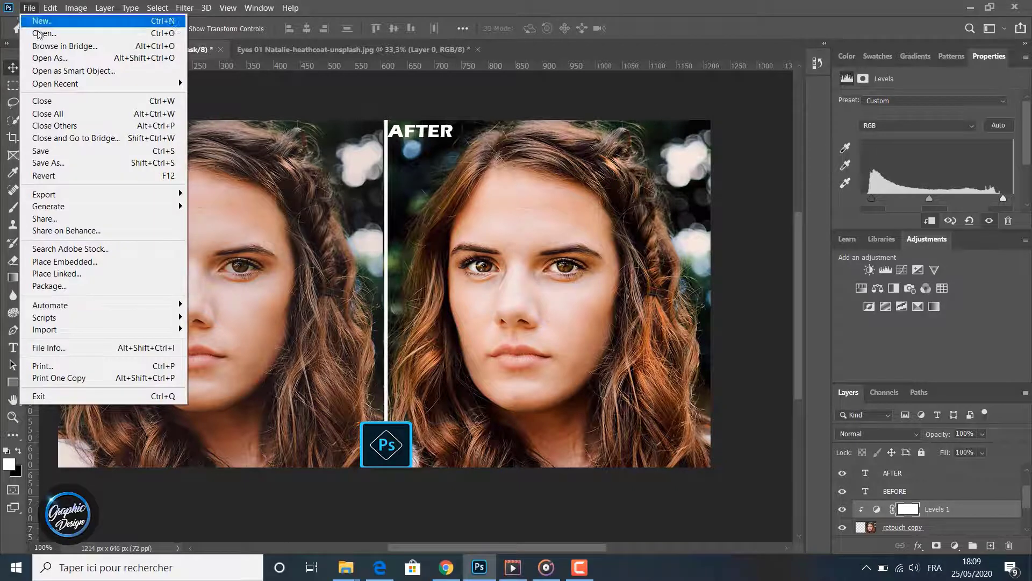
click(42, 32)
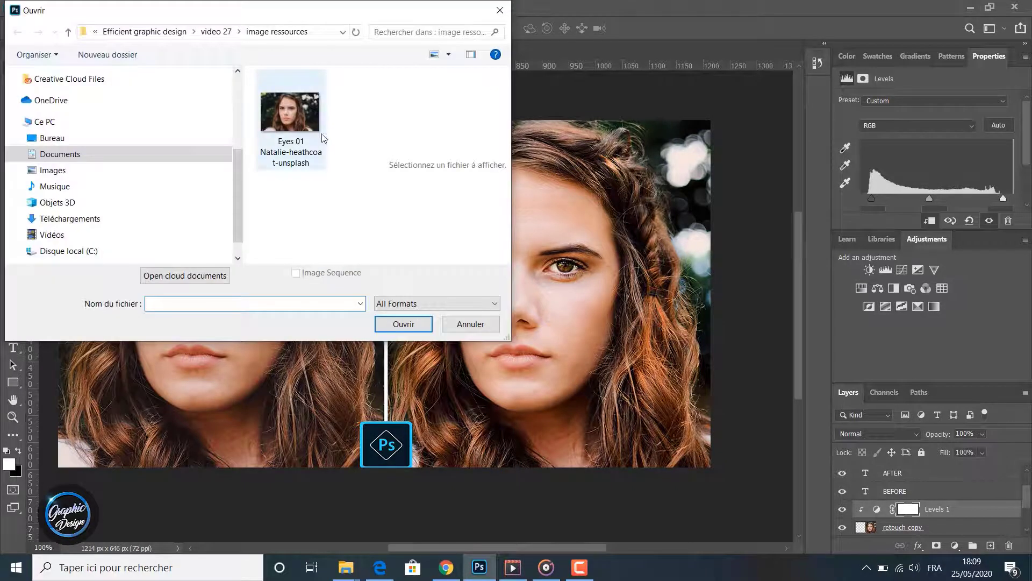
double_click(291, 124)
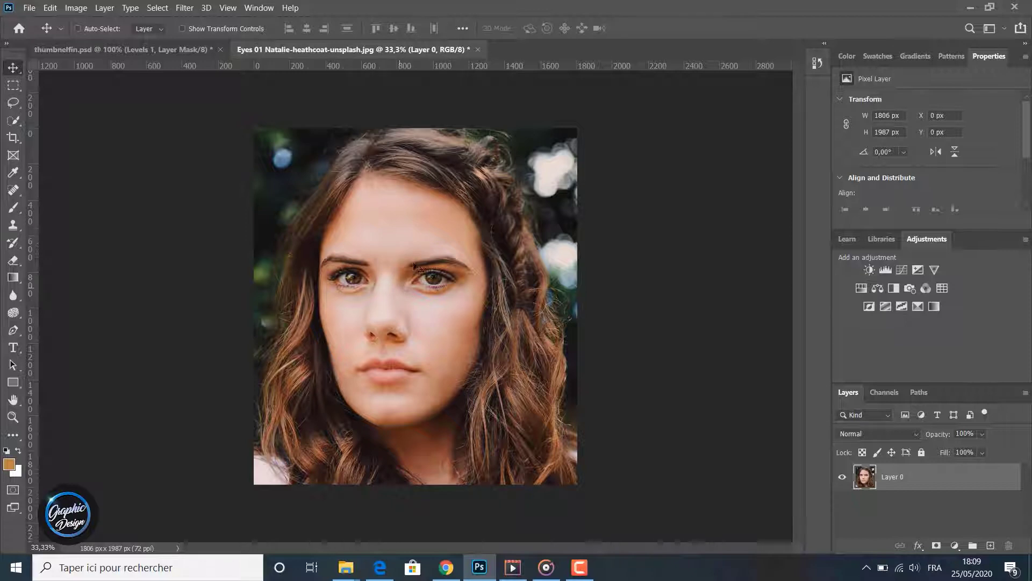
- Duplicate Layer 0 of the portrait and rename the copy "retouch"
click(13, 417)
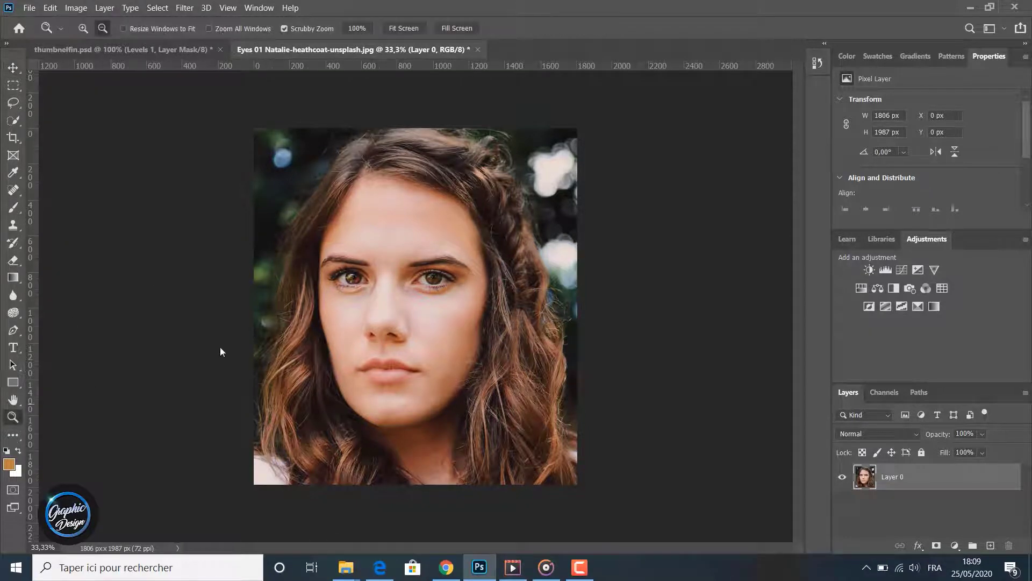
alt+click(336, 338)
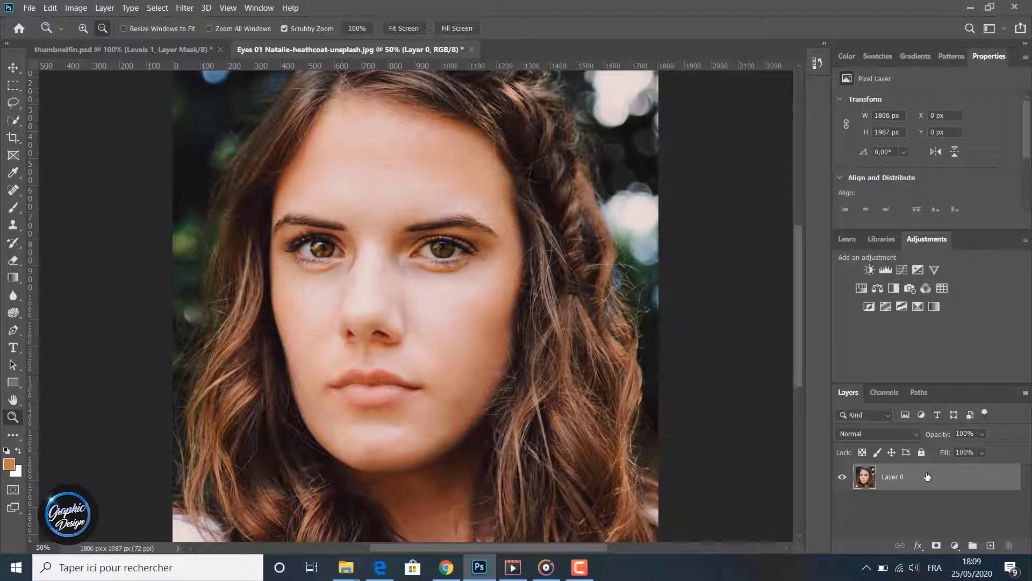
key(ctrl+j)
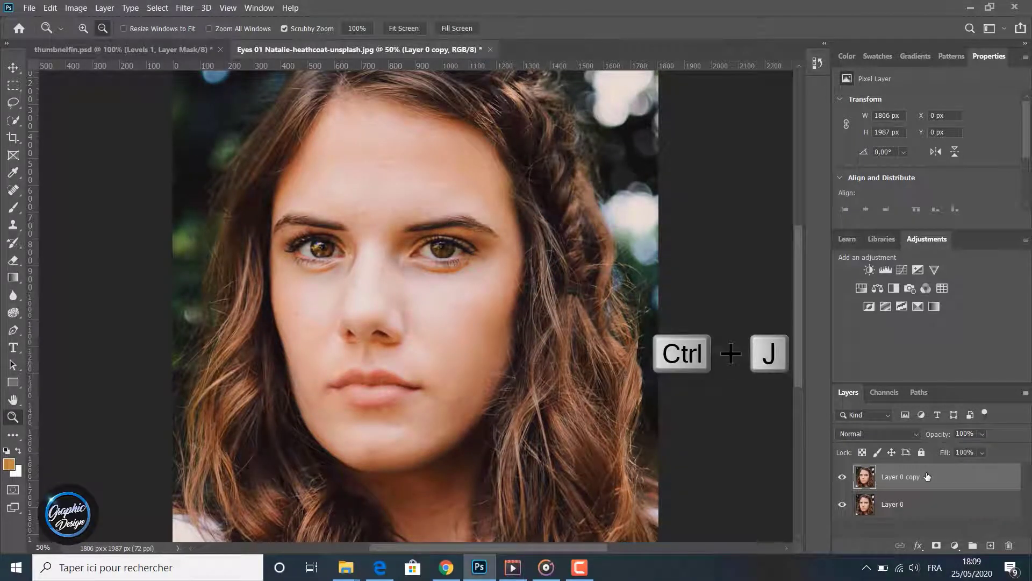
double_click(912, 477)
text(retouch)
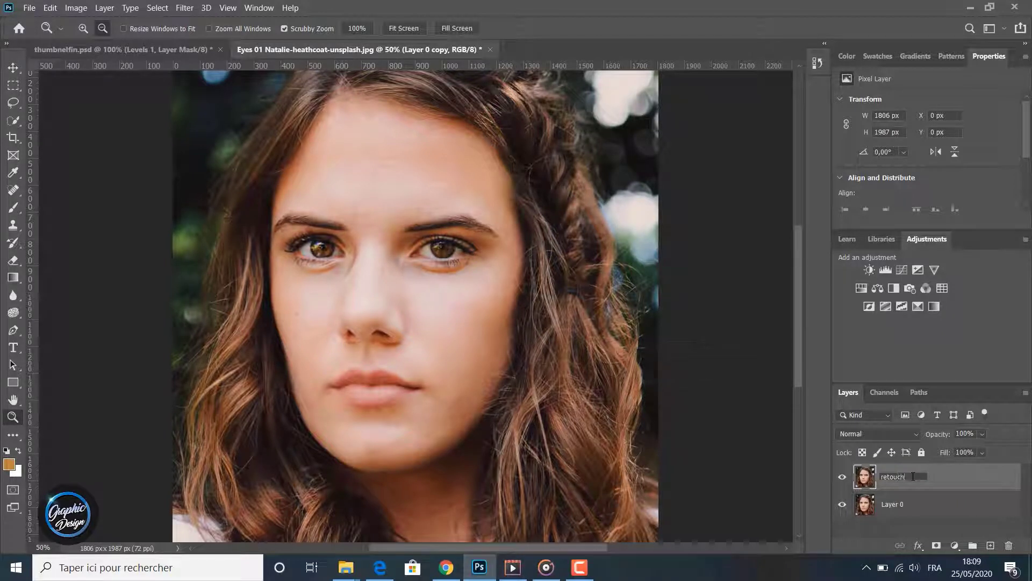
key(Return)
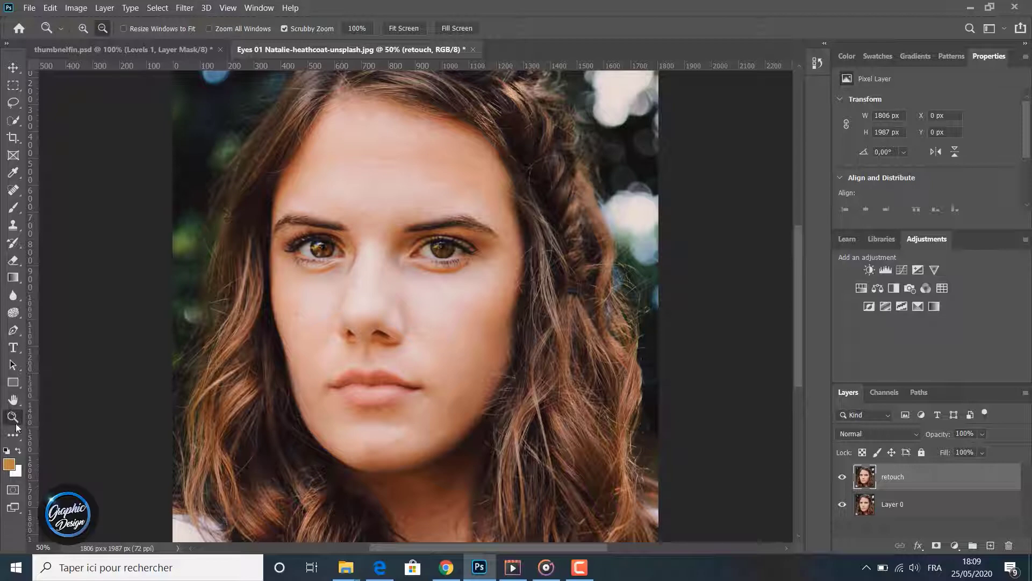
- Set up the Dodge tool with a 44 px brush at 0% hardness and the Highlights range for the eye area
alt+click(239, 339)
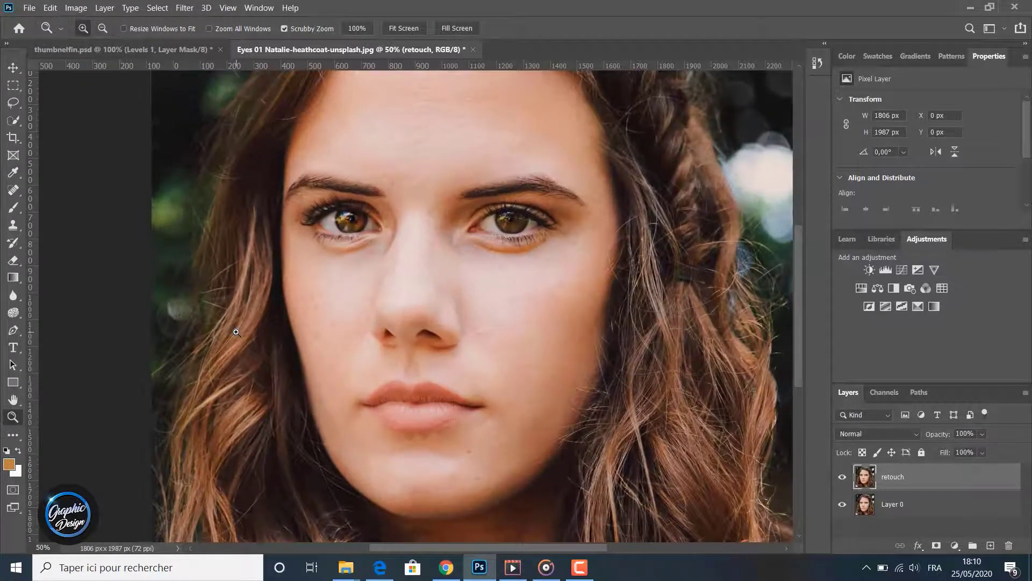
scroll(243, 348, up, 1)
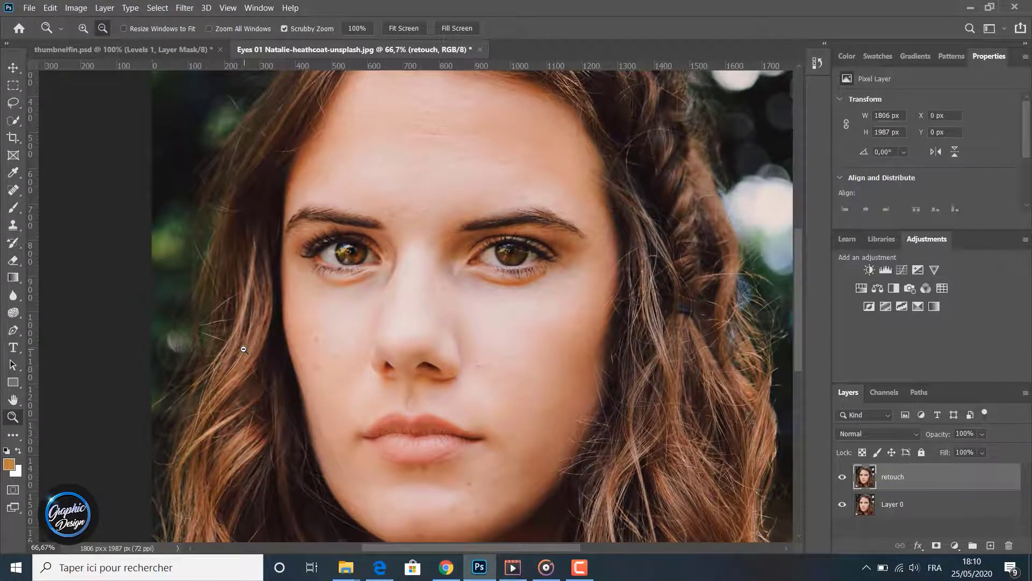
click(243, 349)
click(244, 350)
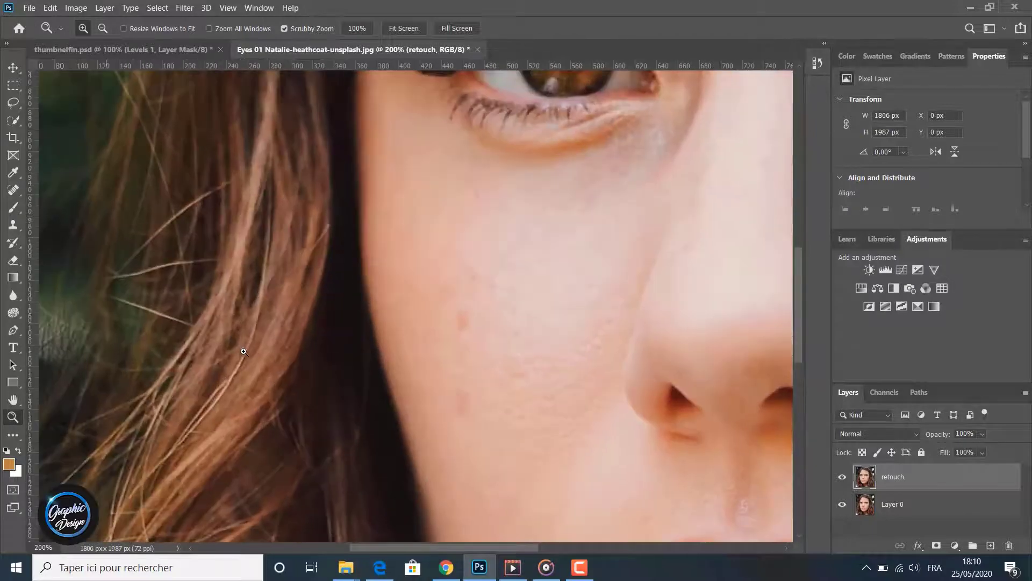
alt+click(243, 352)
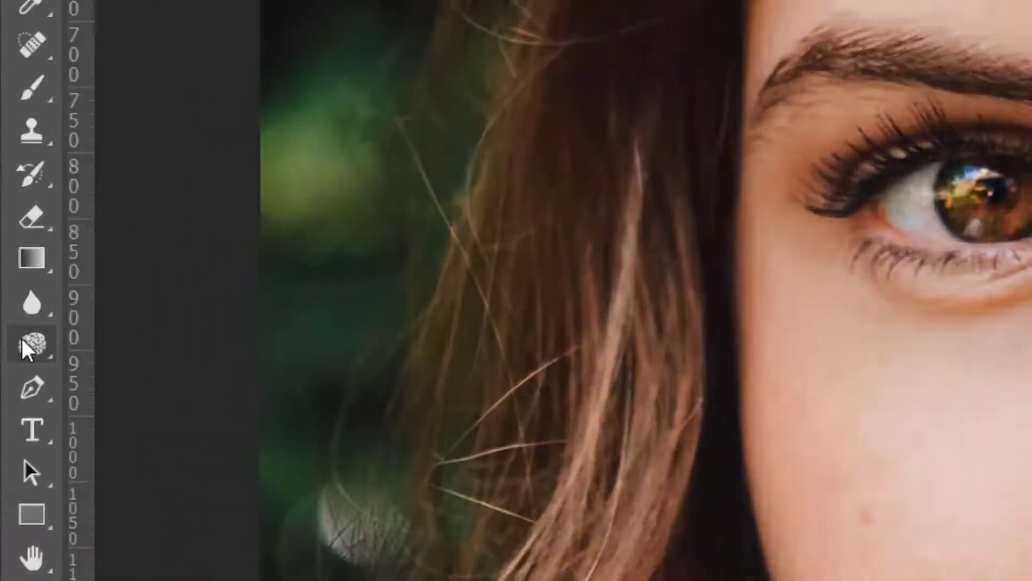
right_click(12, 313)
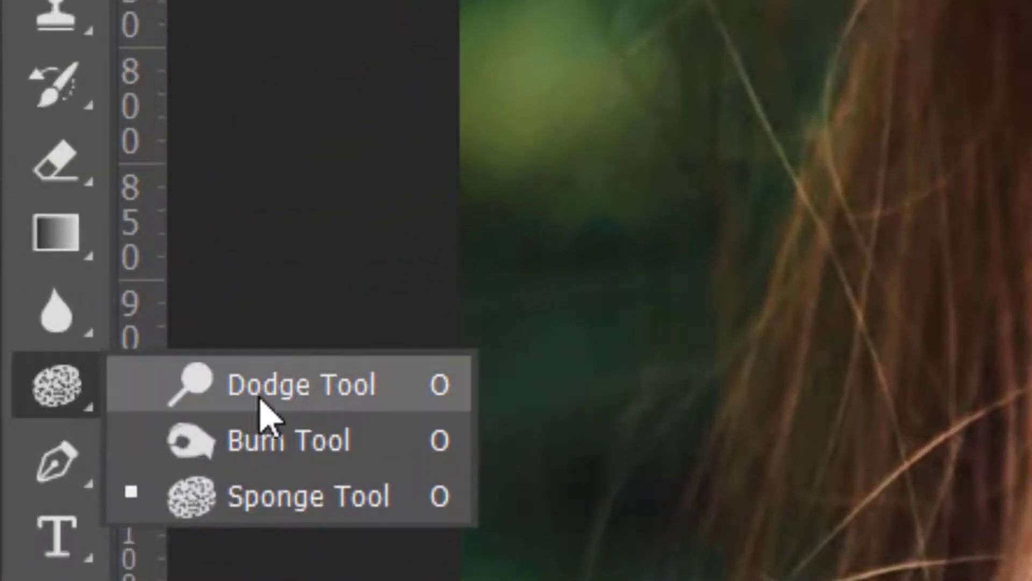
click(290, 396)
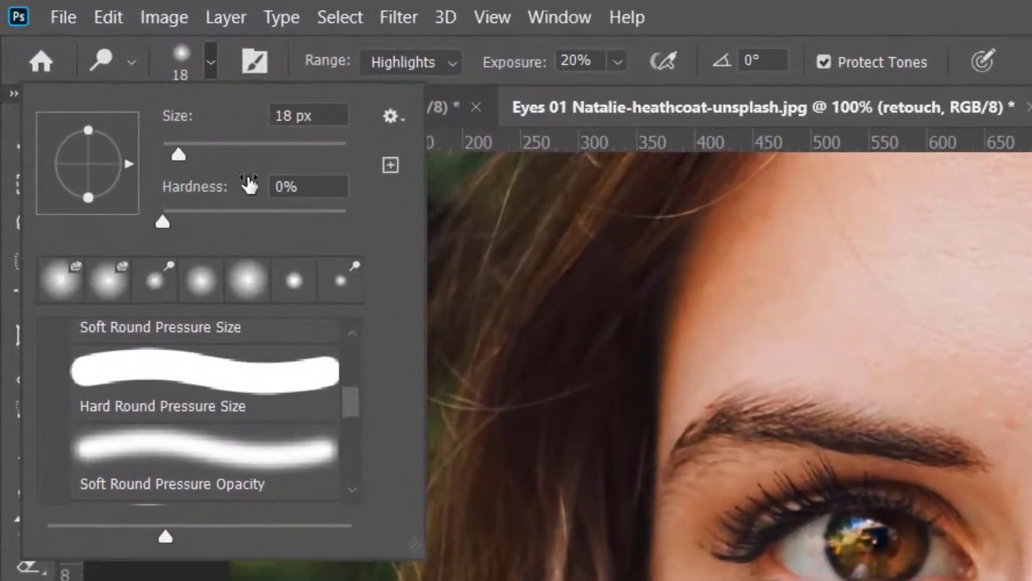
click(191, 150)
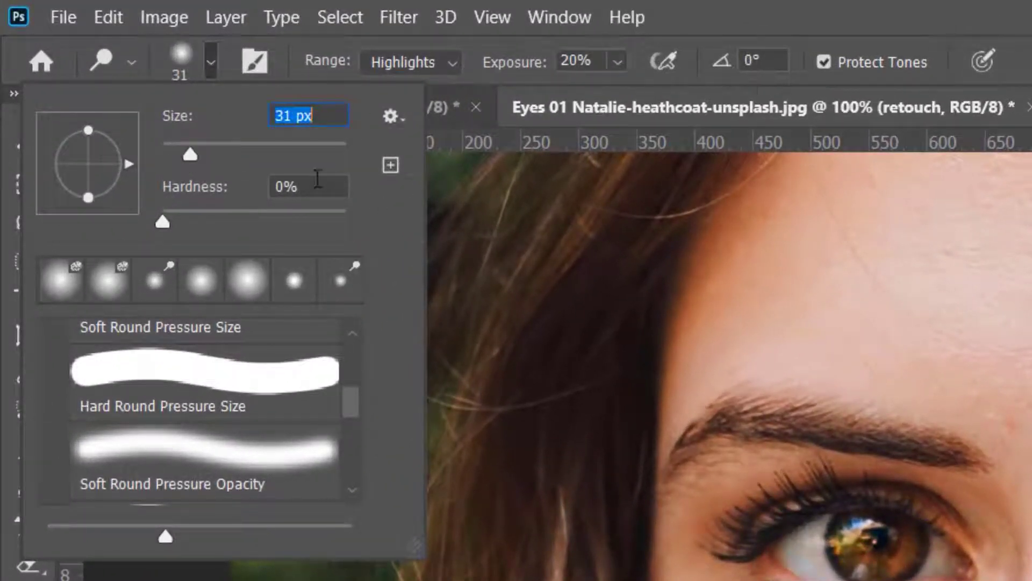
click(203, 145)
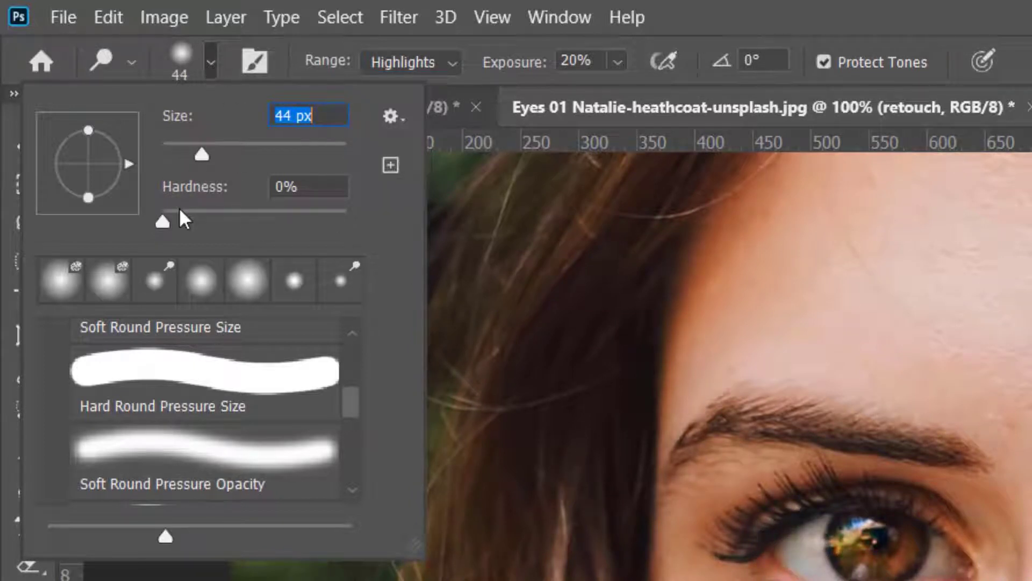
click(295, 188)
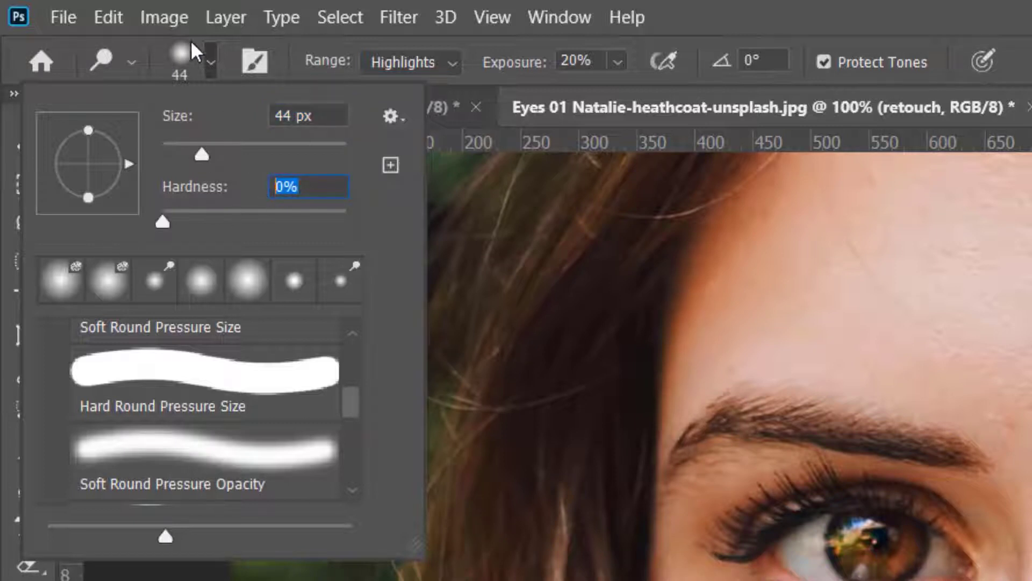
click(210, 56)
click(389, 60)
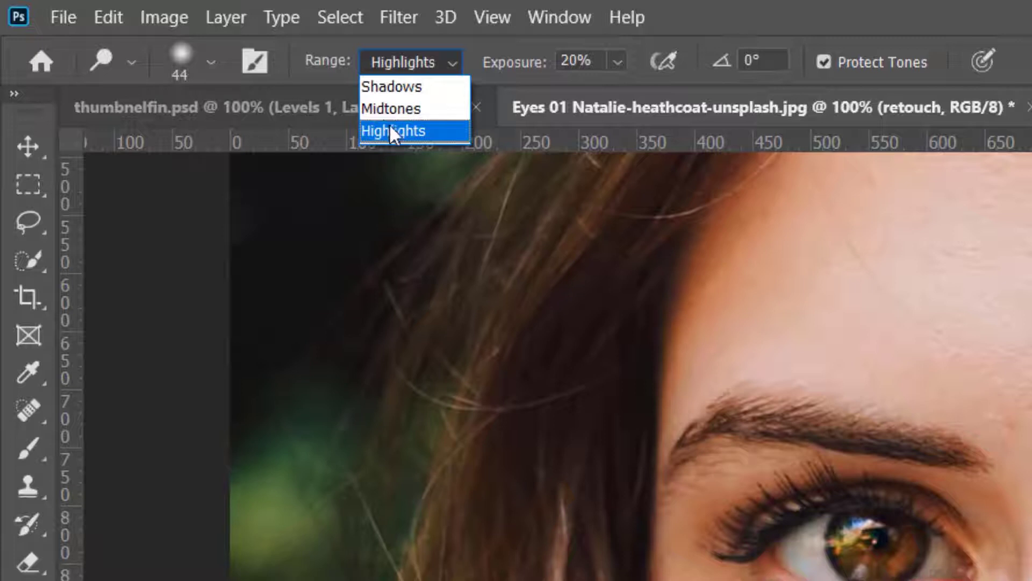
click(390, 127)
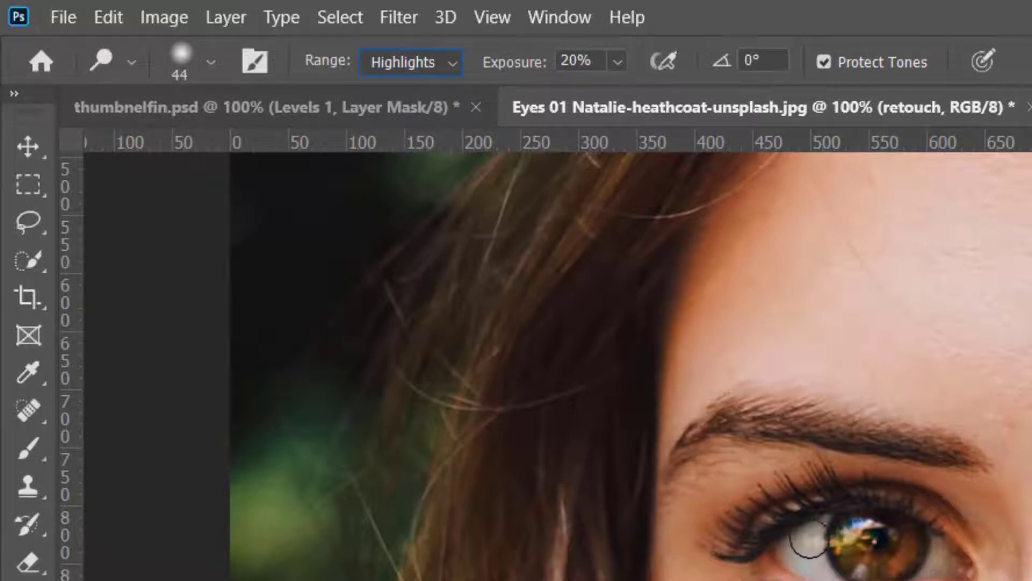
- Brighten the whites and irises of both eyes on the retouch layer with Dodge tool strokes
mouse_move(817, 532)
mouse_down()
mouse_move(783, 548)
mouse_move(799, 559)
mouse_up()
drag(612, 428, 654, 410)
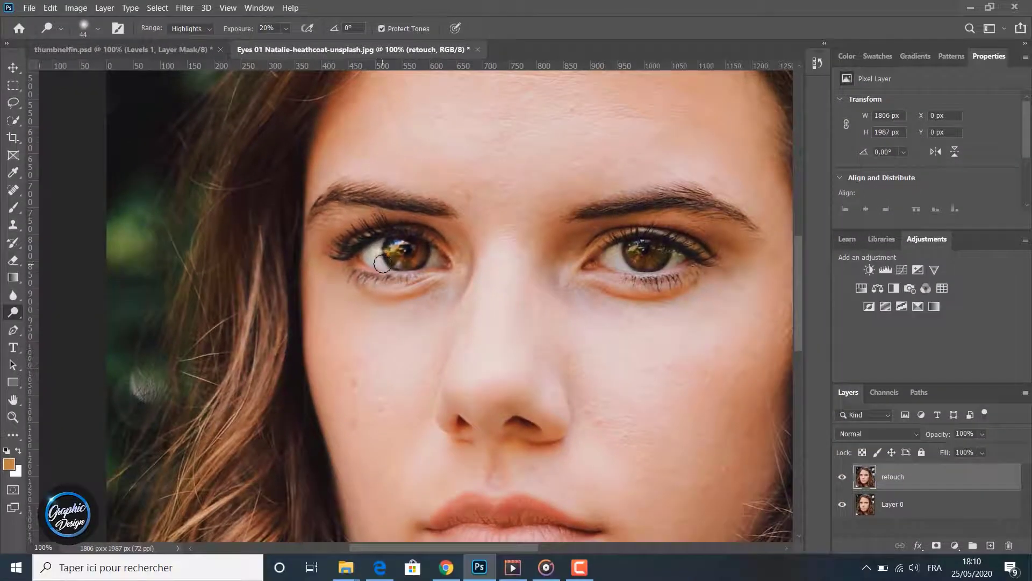
mouse_move(395, 248)
mouse_down()
mouse_move(398, 259)
mouse_move(409, 246)
mouse_move(398, 248)
mouse_move(424, 255)
mouse_move(391, 268)
mouse_up()
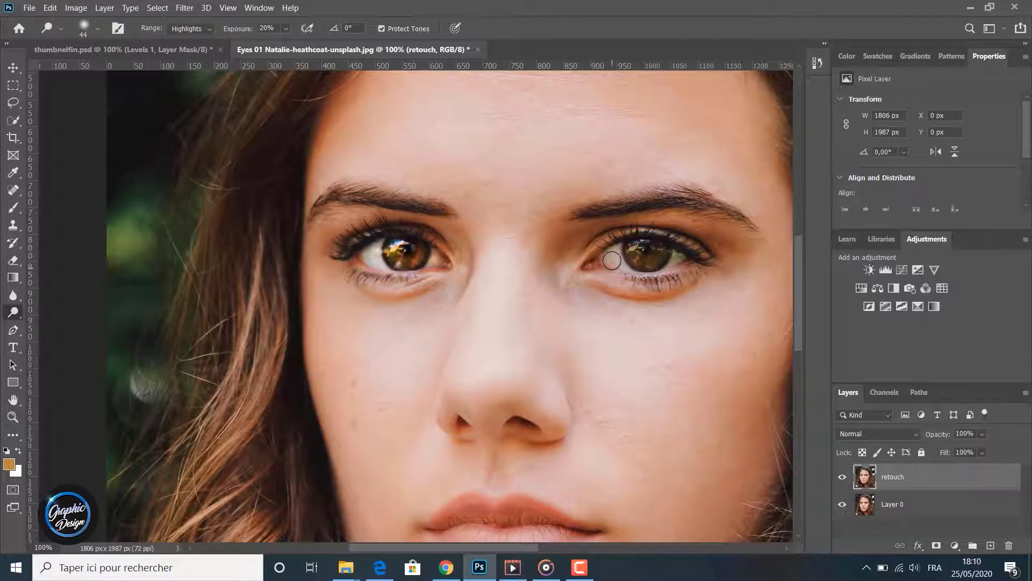
mouse_move(619, 251)
mouse_down()
mouse_move(614, 264)
mouse_move(602, 257)
mouse_move(628, 267)
mouse_move(616, 261)
mouse_up()
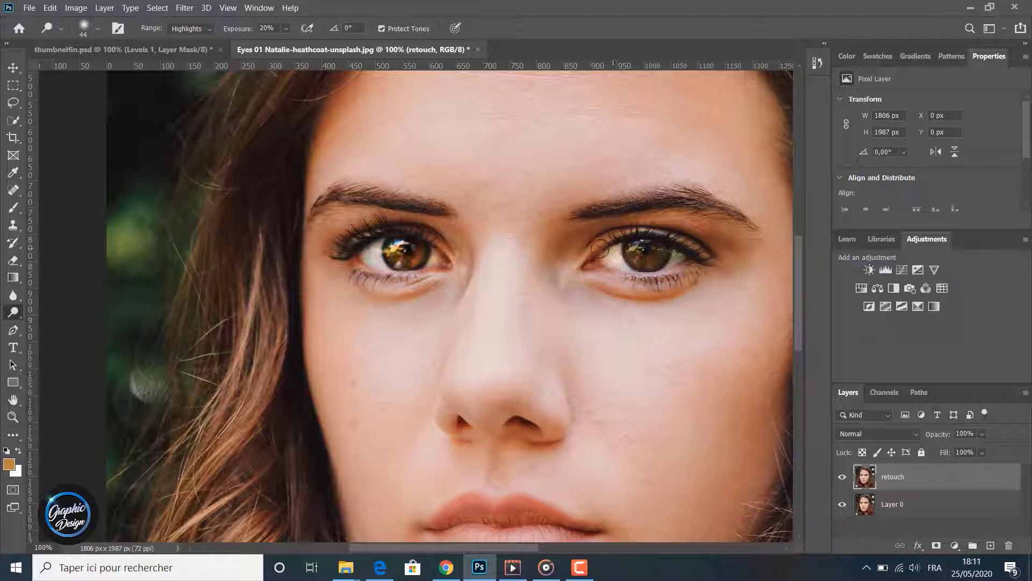
drag(600, 248, 616, 256)
mouse_move(640, 247)
mouse_down()
mouse_move(668, 247)
mouse_move(638, 251)
mouse_move(646, 260)
mouse_move(661, 252)
mouse_move(638, 246)
mouse_move(653, 266)
mouse_move(635, 272)
mouse_move(672, 265)
mouse_move(682, 251)
mouse_move(669, 282)
mouse_up()
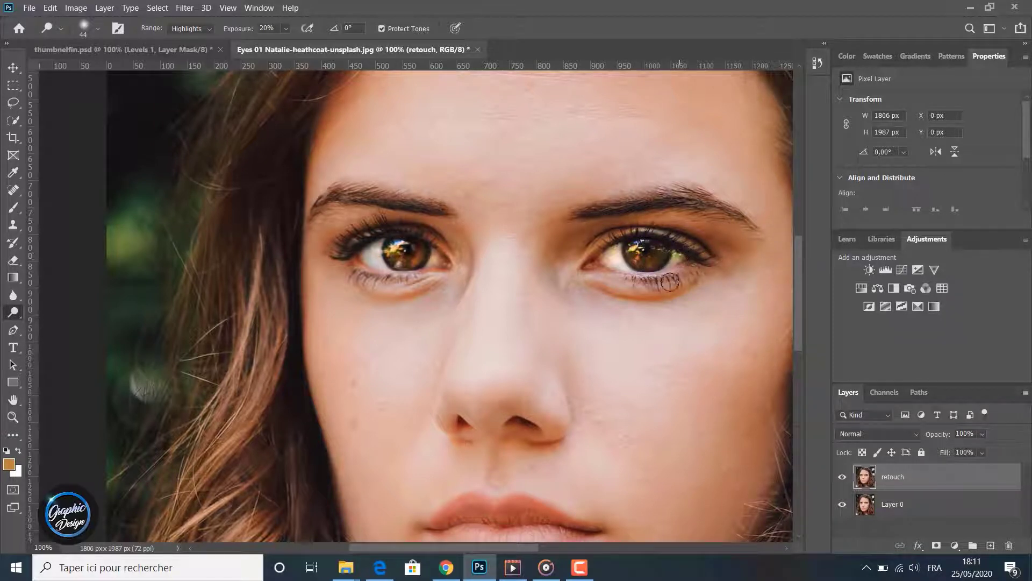
- Toggle the retouch layer's visibility to compare the brightened eyes with the original photo
click(843, 477)
click(843, 477)
click(844, 477)
click(843, 478)
click(843, 477)
click(843, 477)
click(842, 477)
click(842, 478)
click(843, 477)
click(843, 478)
click(843, 477)
- Set up the Burn tool with a 48 px brush, the Midtones range and 35% exposure
right_click(13, 312)
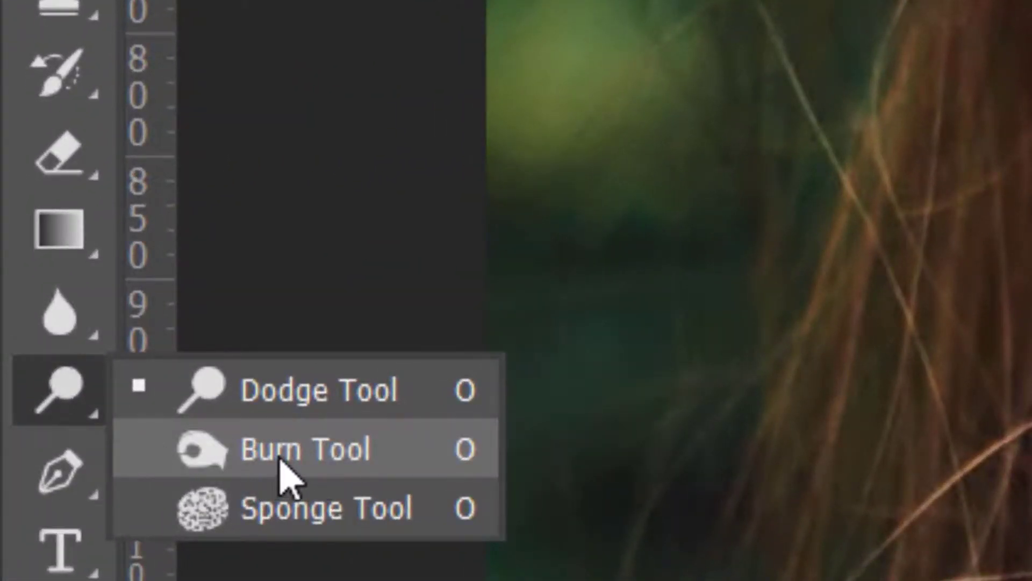
click(280, 473)
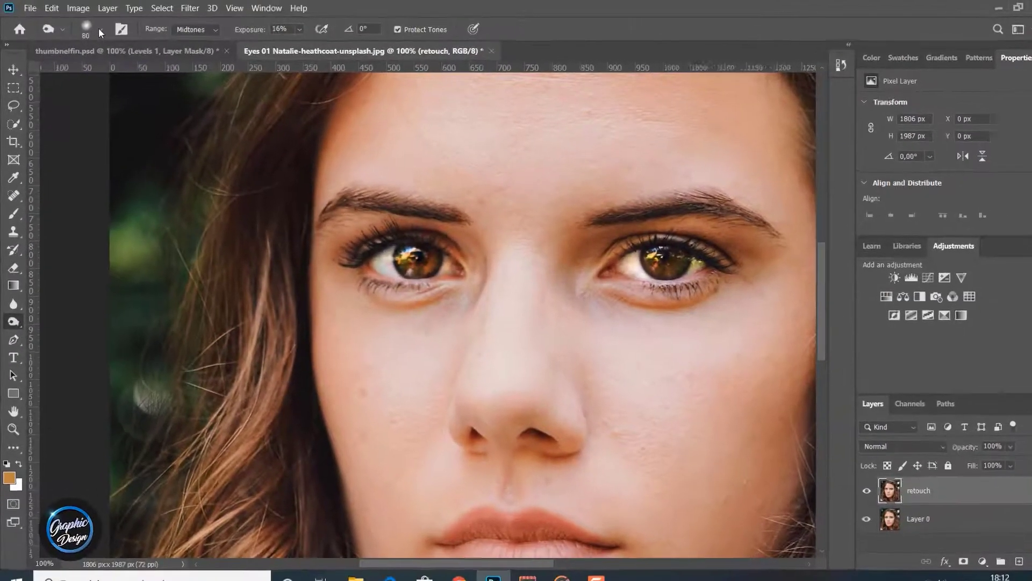
click(93, 28)
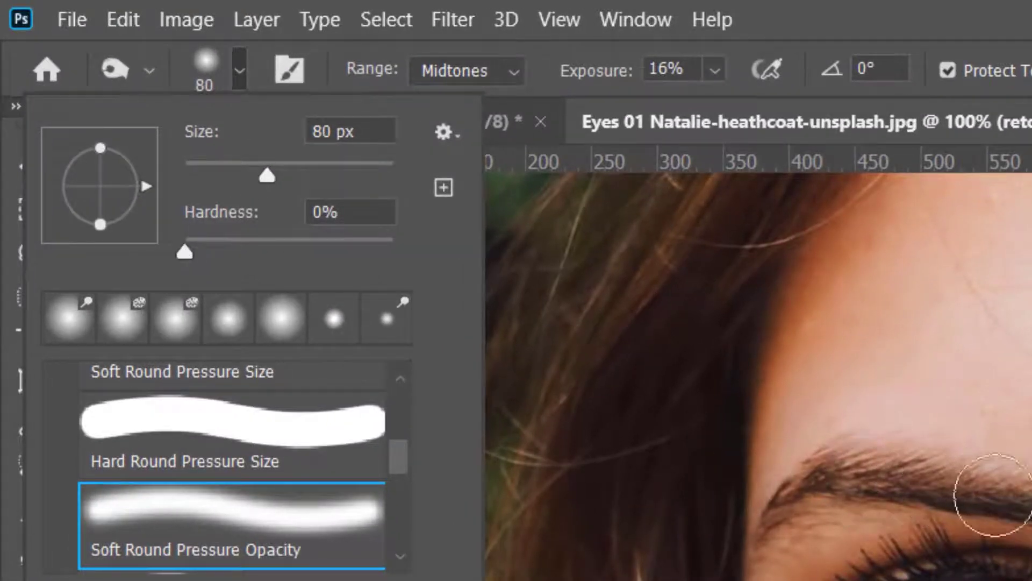
drag(268, 176, 234, 176)
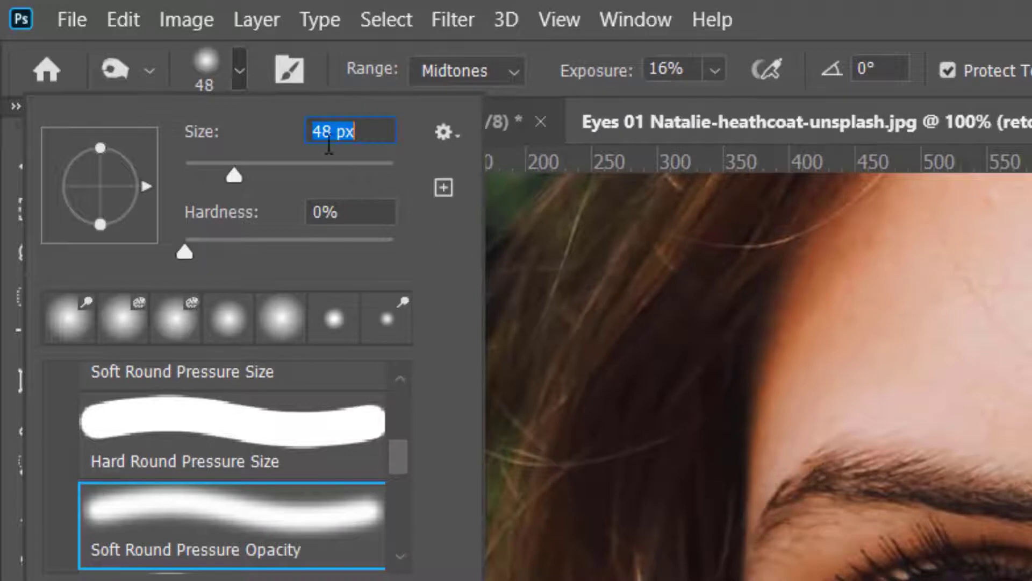
click(425, 72)
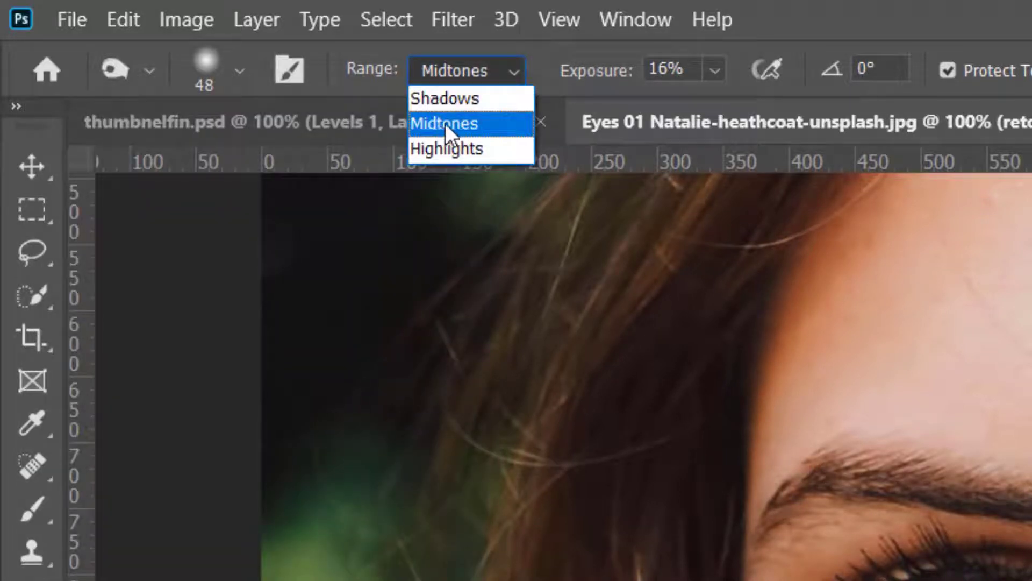
click(445, 124)
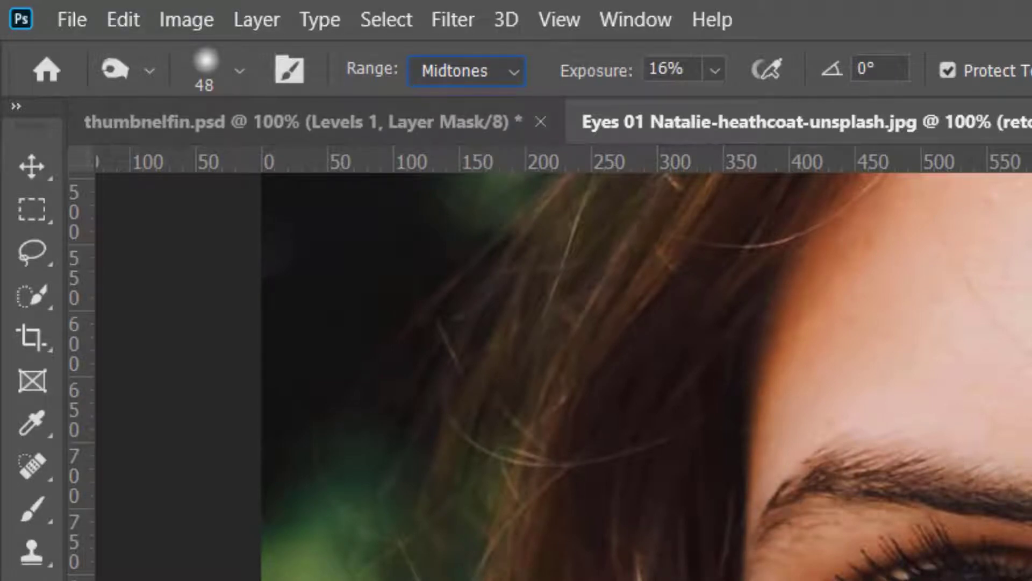
click(713, 71)
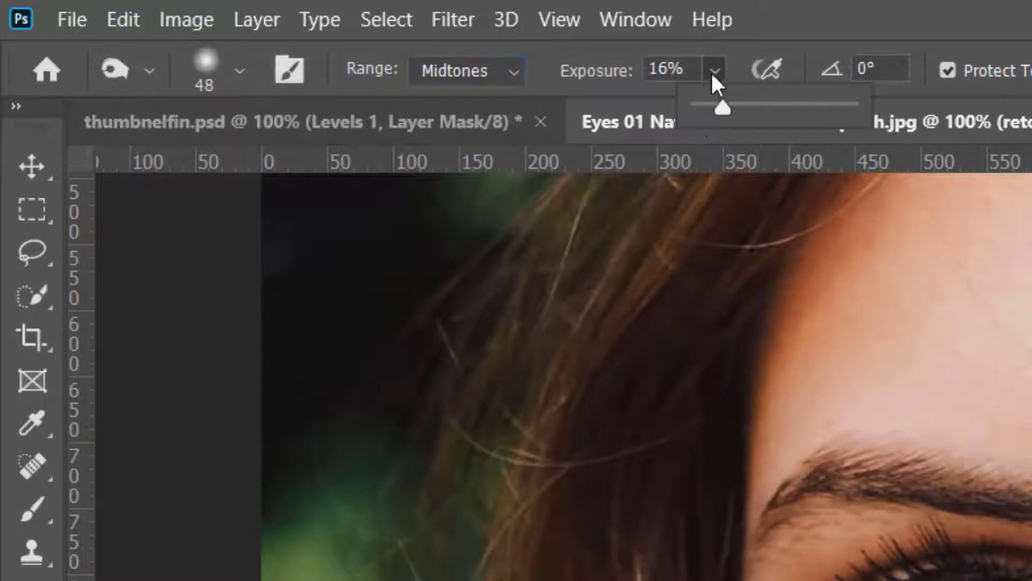
click(736, 113)
drag(752, 110, 756, 111)
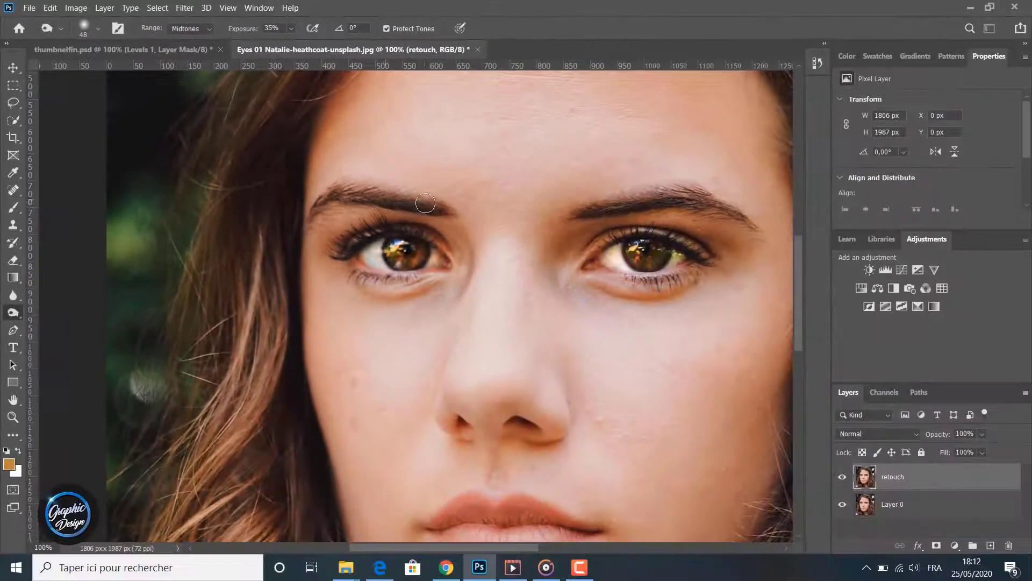
- Darken both eyebrows along their full length on the retouch layer with Burn tool strokes
mouse_move(375, 198)
mouse_down()
mouse_move(339, 194)
mouse_move(317, 215)
mouse_move(337, 188)
mouse_move(313, 234)
mouse_up()
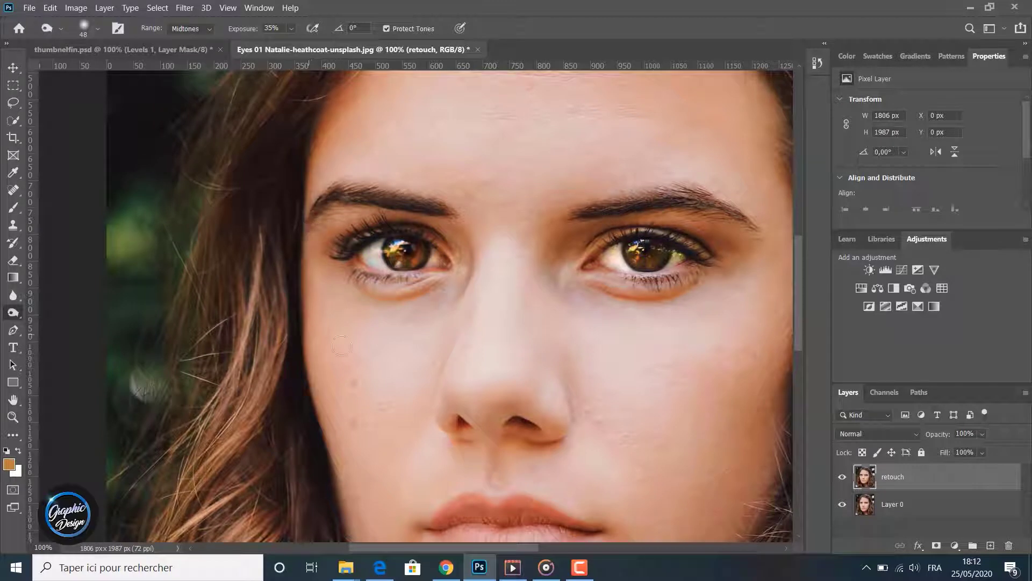
drag(620, 222, 583, 215)
mouse_move(624, 205)
mouse_down()
mouse_move(575, 218)
mouse_move(664, 200)
mouse_move(673, 202)
mouse_move(655, 204)
mouse_move(735, 215)
mouse_move(678, 202)
mouse_move(695, 203)
mouse_move(737, 224)
mouse_move(690, 211)
mouse_move(759, 227)
mouse_up()
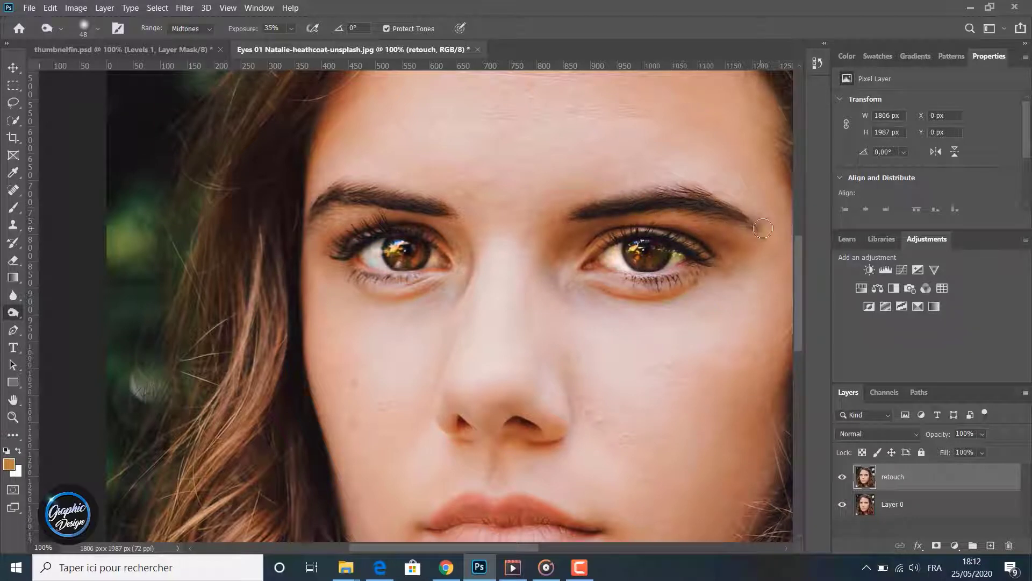
drag(655, 192, 715, 188)
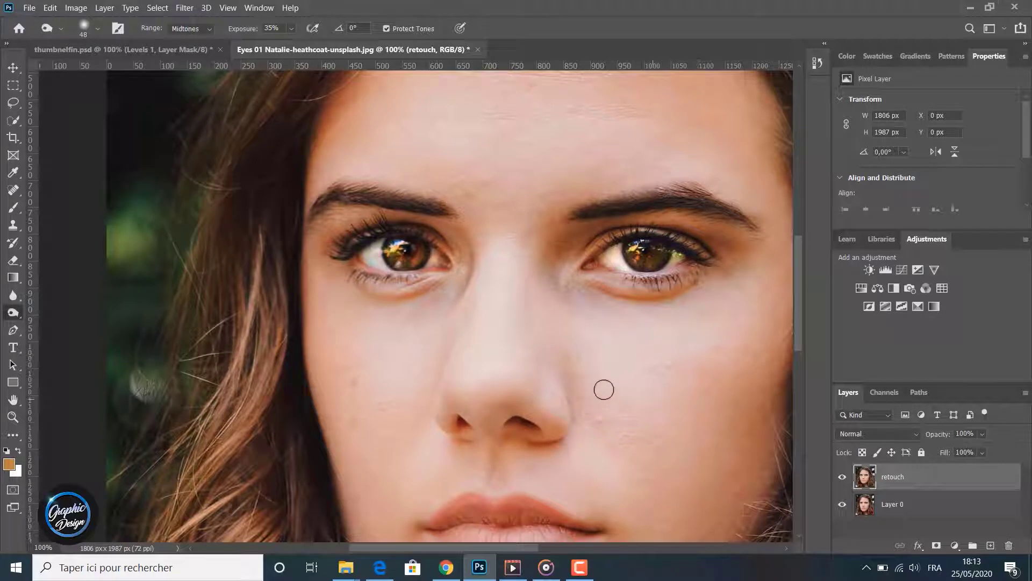
- Toggle the retouch layer's visibility to compare the darkened eyebrows with the original photo
click(843, 479)
click(844, 478)
click(843, 479)
click(844, 478)
click(843, 479)
click(843, 479)
click(843, 479)
click(843, 476)
click(843, 476)
- Set the Burn tool to a 199 px brush and 18% exposure for shading the lower face
drag(504, 549, 531, 552)
scroll(514, 449, down, 4)
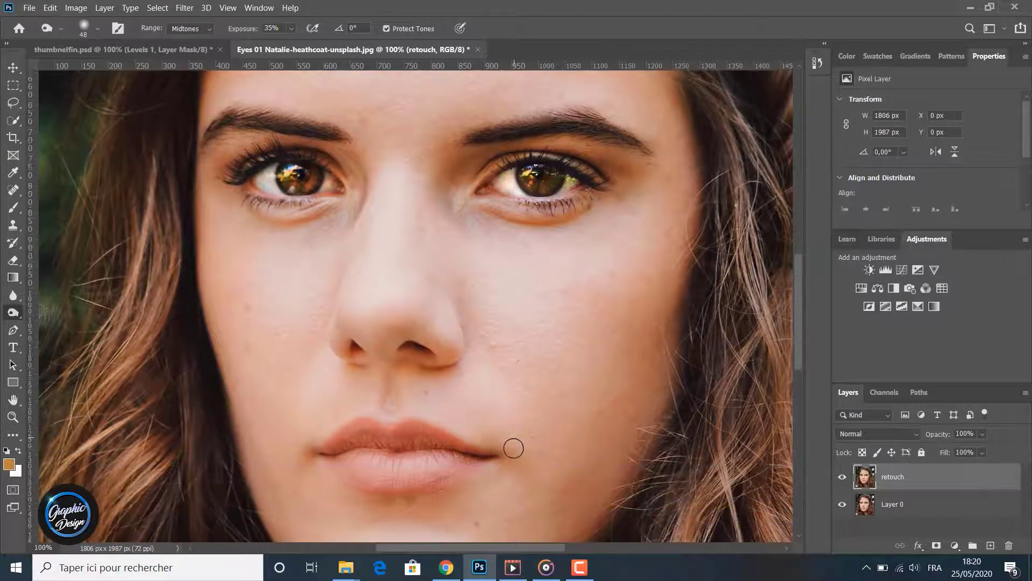
scroll(514, 449, down, 1)
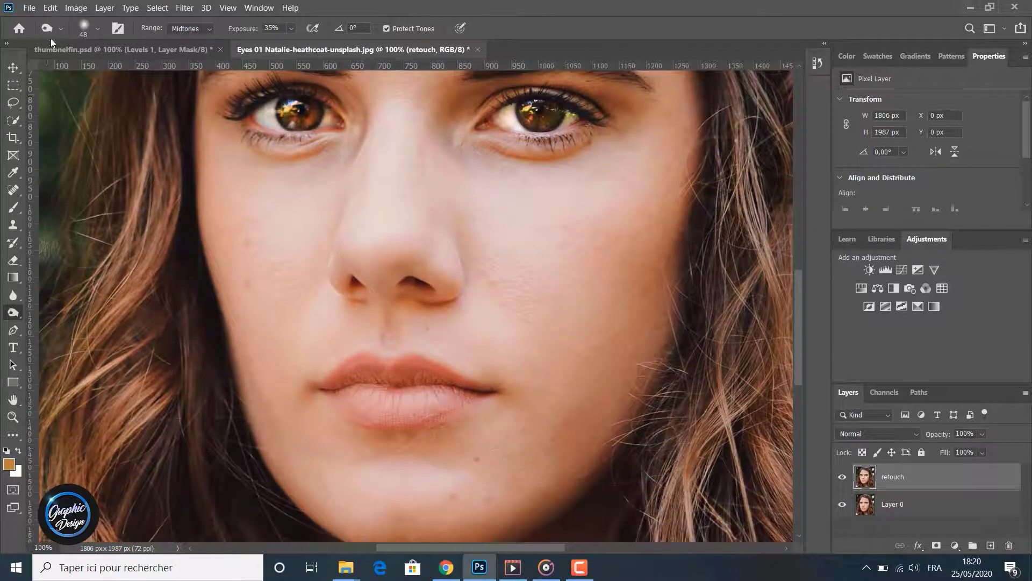
click(96, 27)
click(106, 67)
click(89, 26)
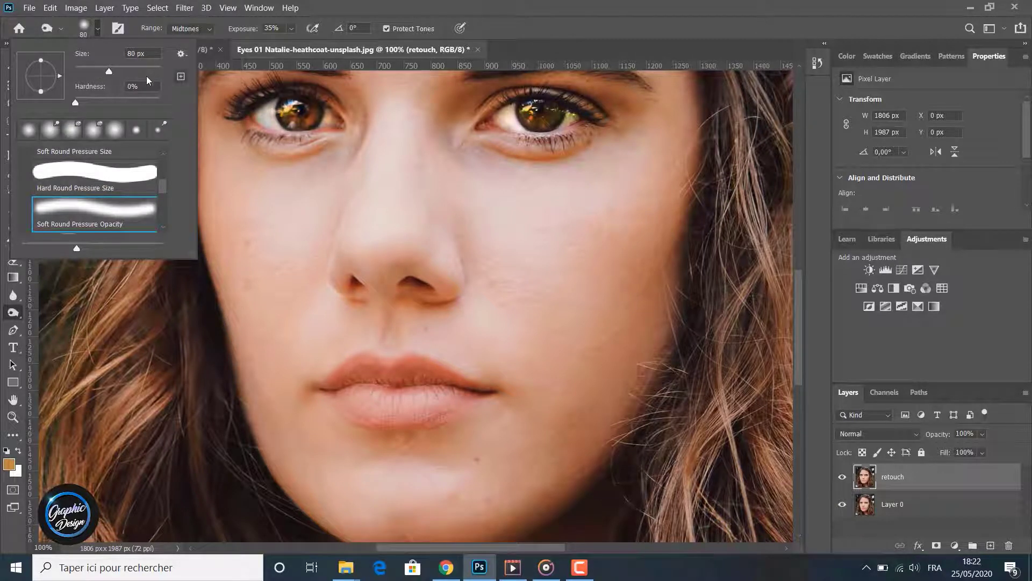
drag(126, 73, 126, 72)
click(136, 71)
click(94, 31)
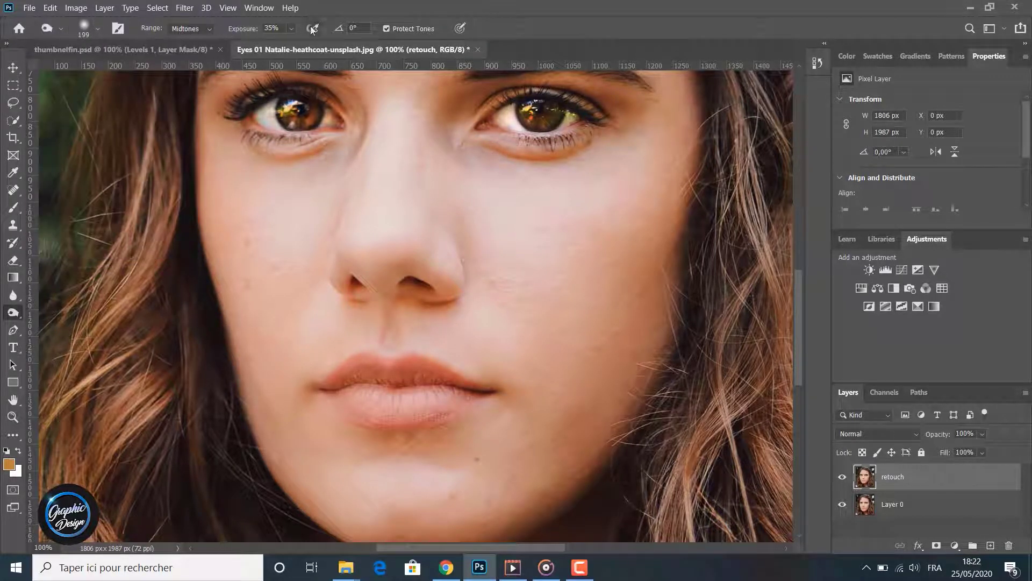
click(291, 27)
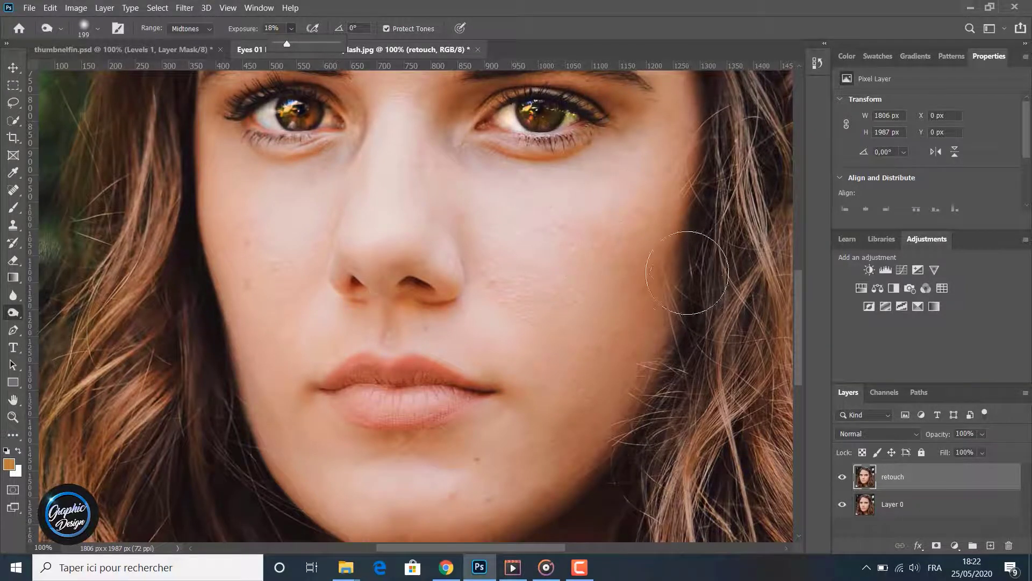
- Darken the outer cheeks and jawline on both sides of the face with broad Burn tool strokes
drag(687, 253, 590, 371)
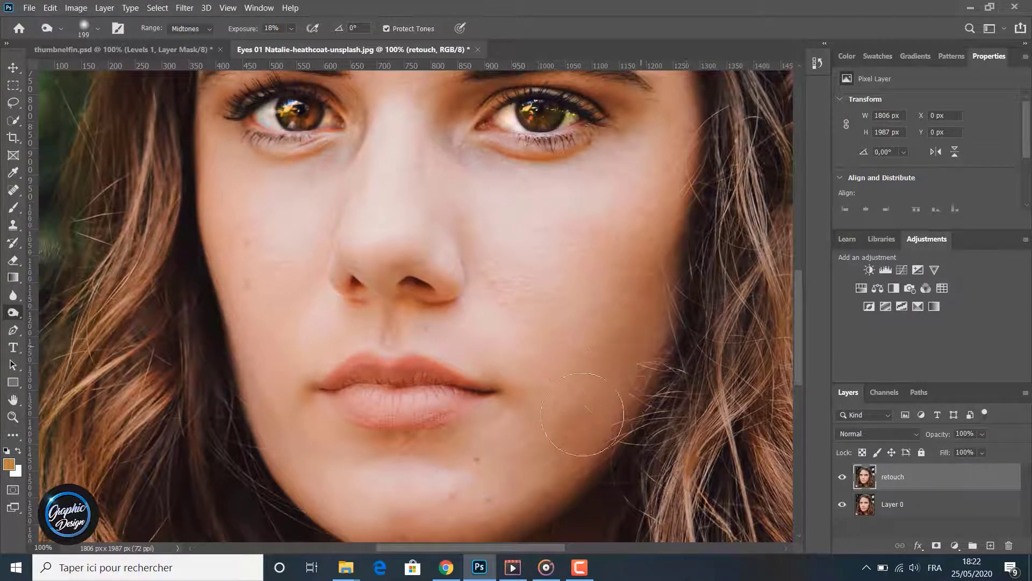
drag(584, 415, 554, 473)
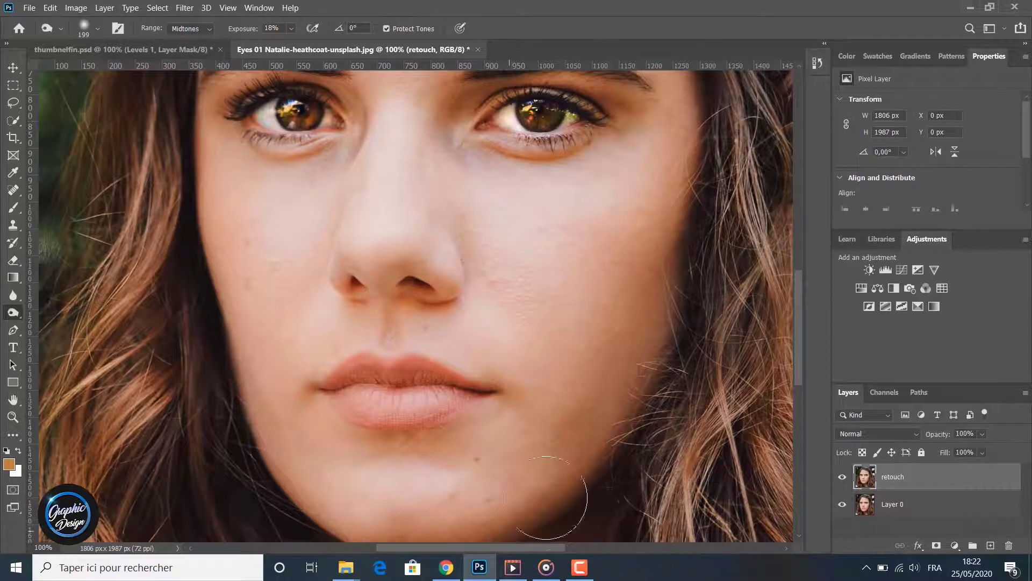
mouse_move(192, 229)
mouse_down()
mouse_move(216, 382)
mouse_move(209, 258)
mouse_move(261, 500)
mouse_move(235, 350)
mouse_move(277, 500)
mouse_move(210, 260)
mouse_move(199, 149)
mouse_up()
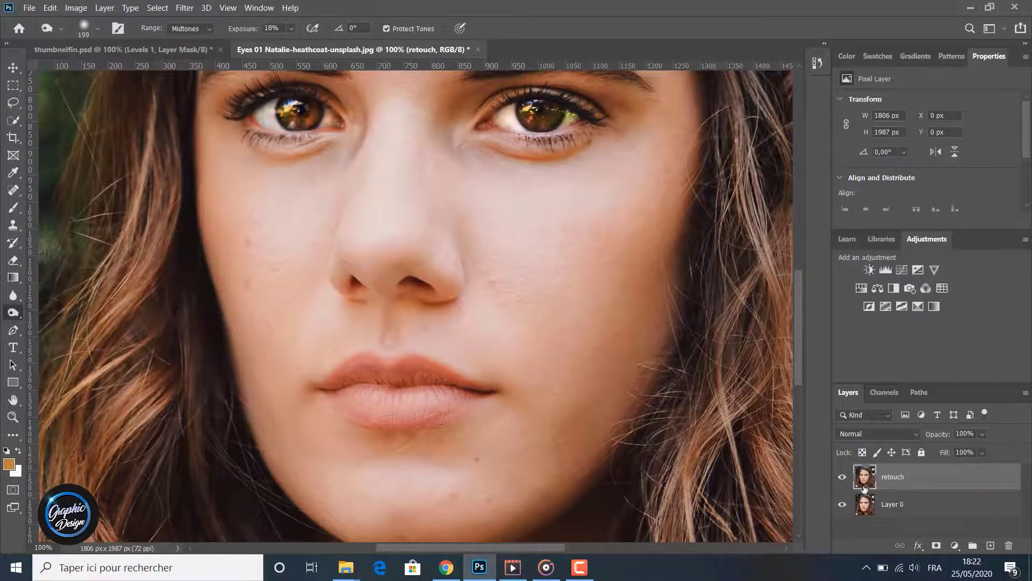
- Toggle the retouch layer's visibility repeatedly to compare the shaded face contours with the original photo
click(843, 476)
click(843, 477)
click(843, 478)
click(843, 477)
click(842, 477)
click(843, 478)
click(843, 478)
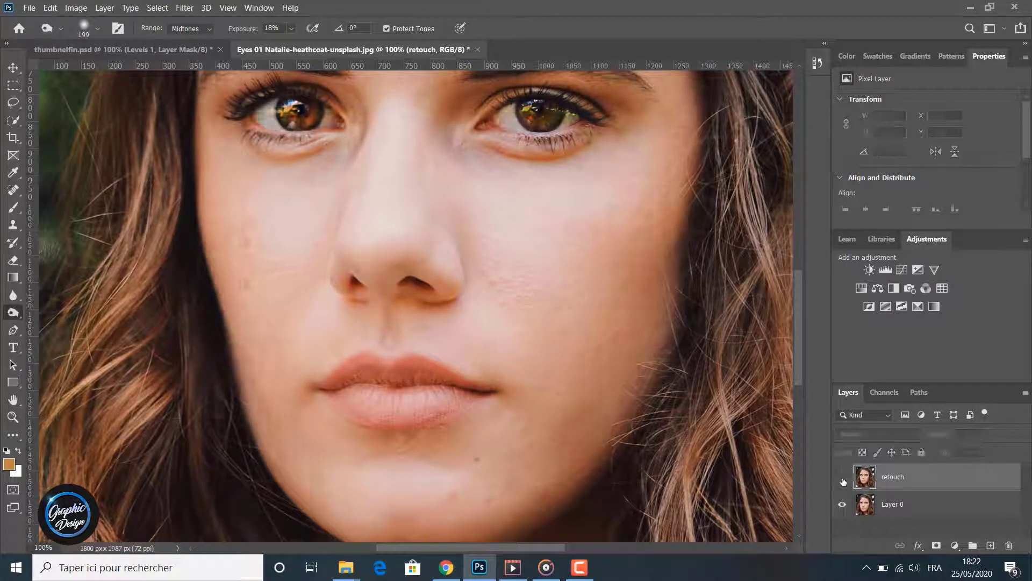
click(842, 477)
click(843, 479)
click(842, 479)
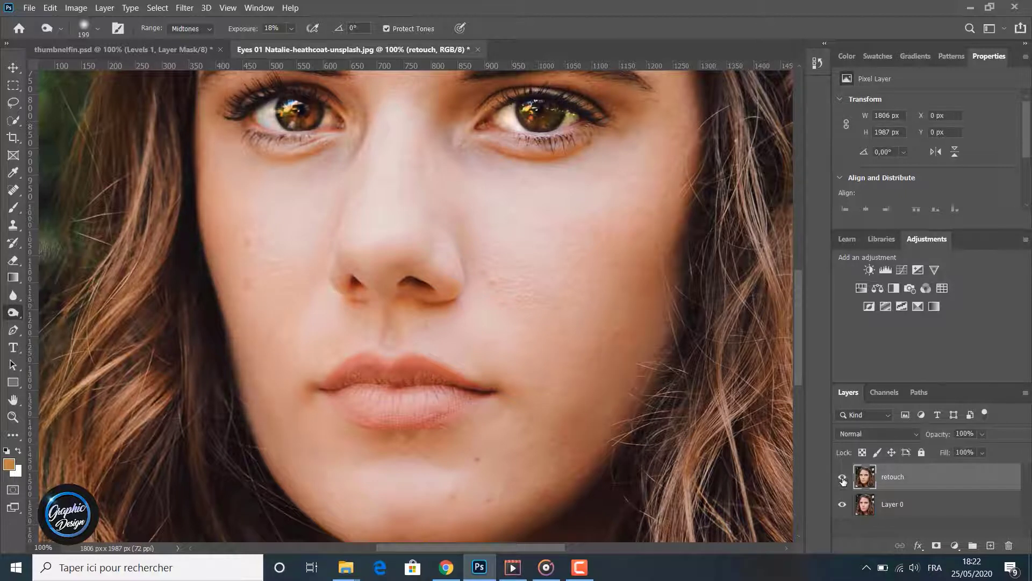
click(843, 479)
click(842, 478)
click(843, 479)
click(844, 479)
- Switch from the Burn tool to the Sponge tool and bring the eyes into view
scroll(572, 399, up, 5)
scroll(572, 399, down, 1)
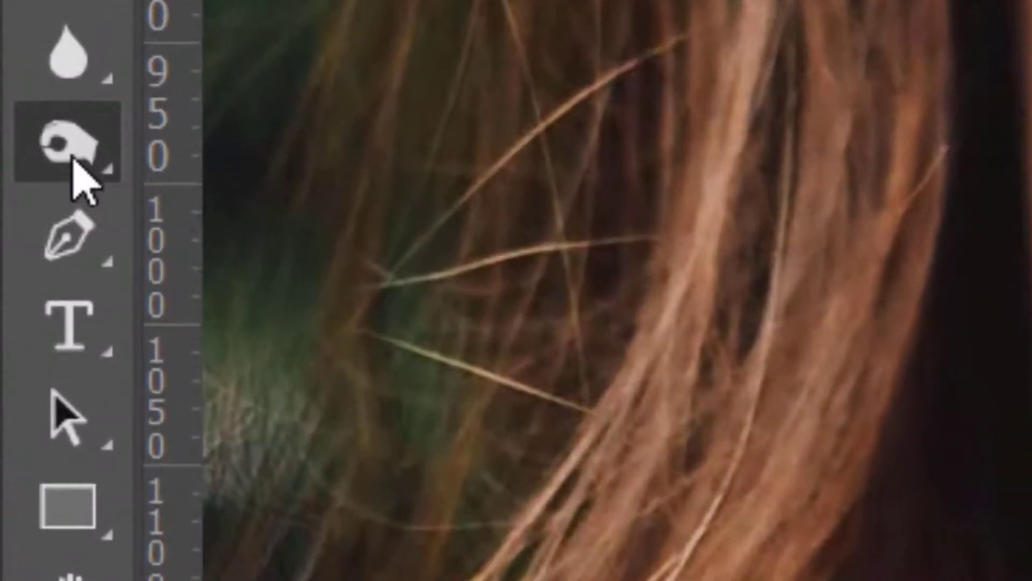
right_click(54, 216)
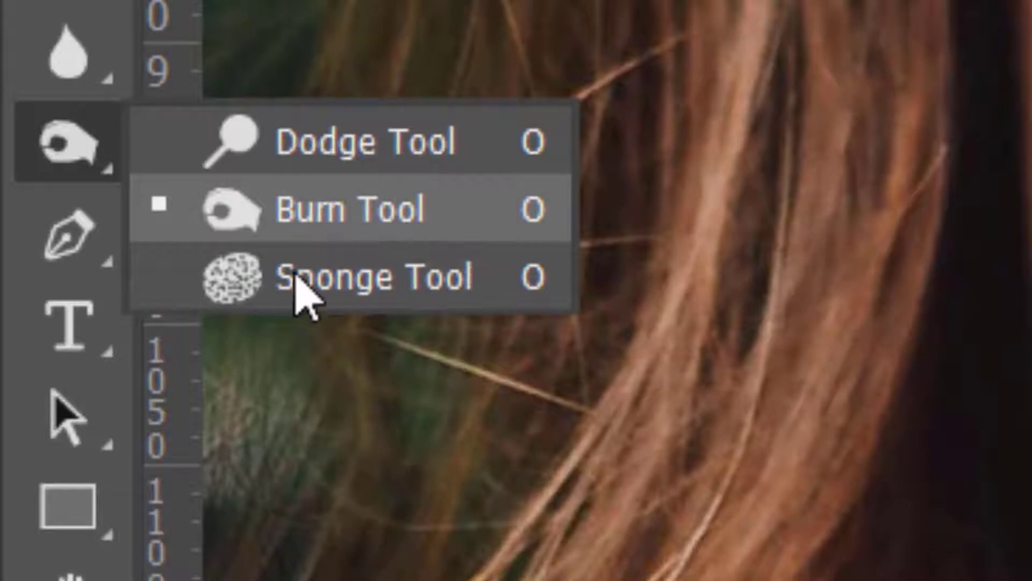
key(Escape)
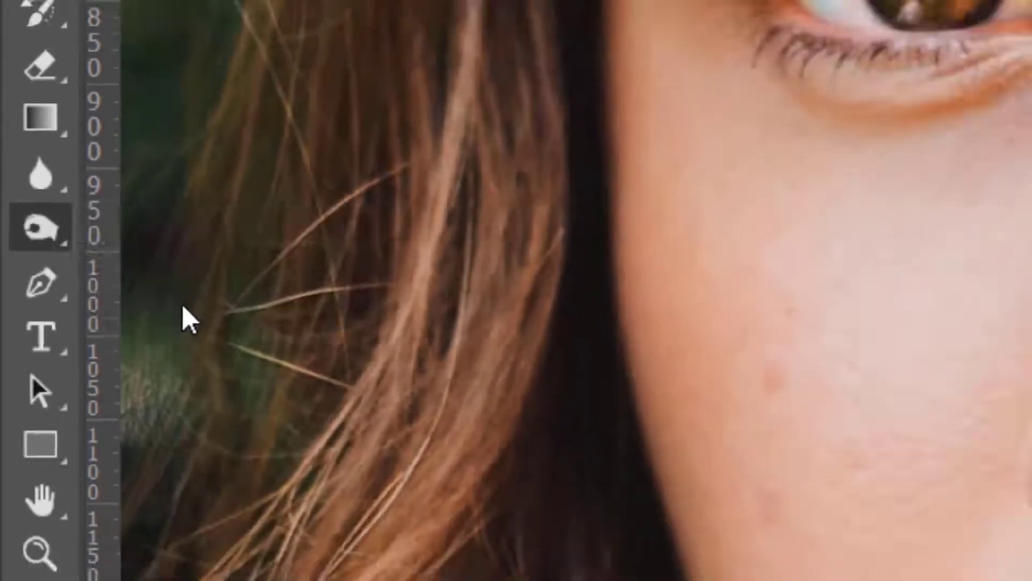
click(183, 307)
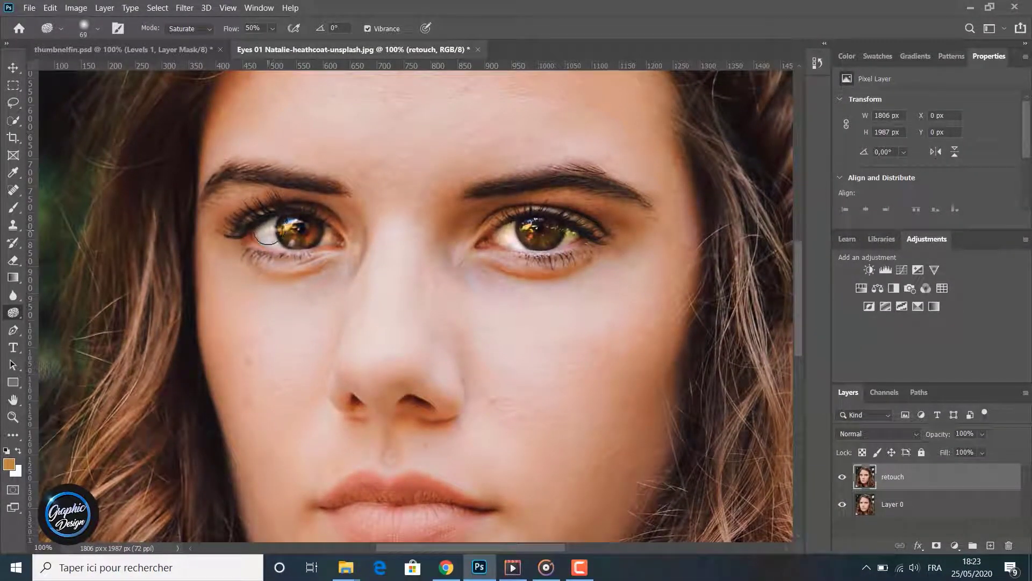
click(187, 28)
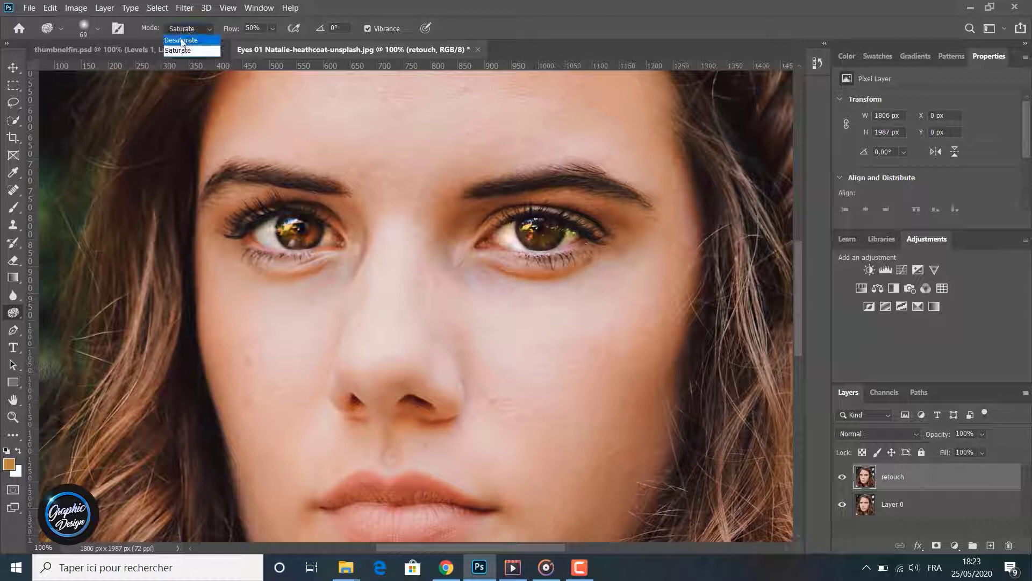
click(183, 42)
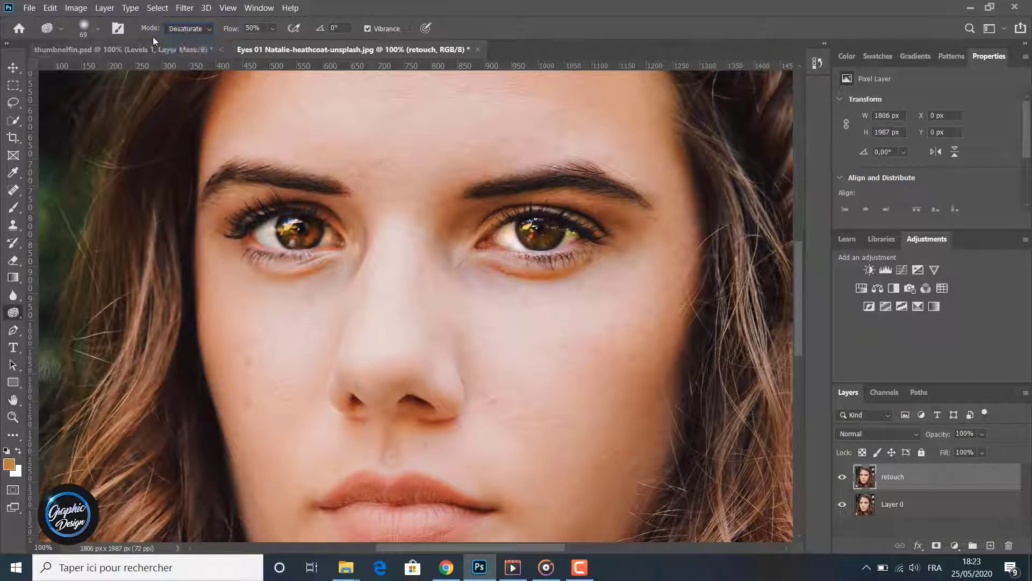
click(94, 29)
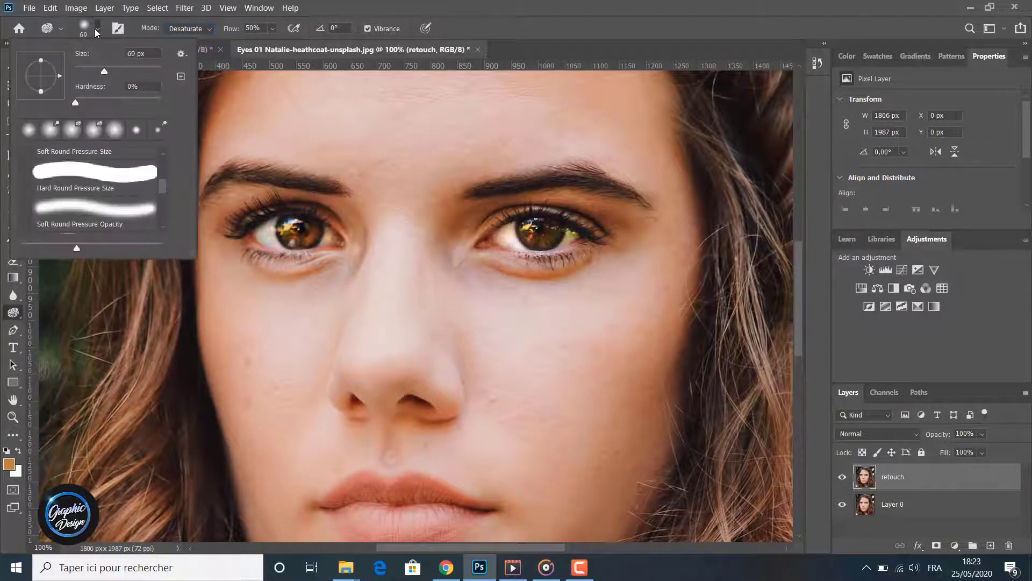
click(95, 29)
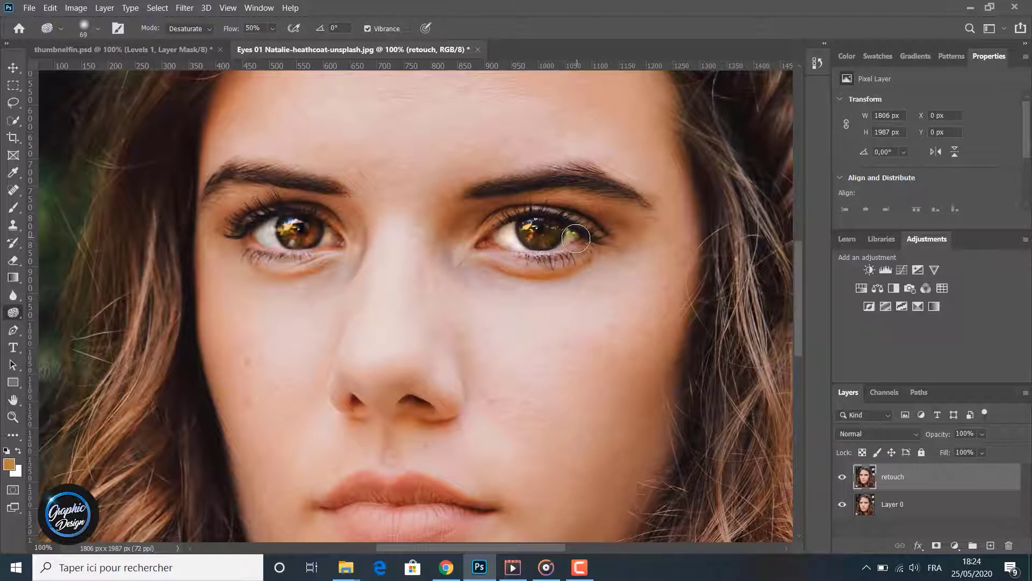
click(178, 27)
click(167, 50)
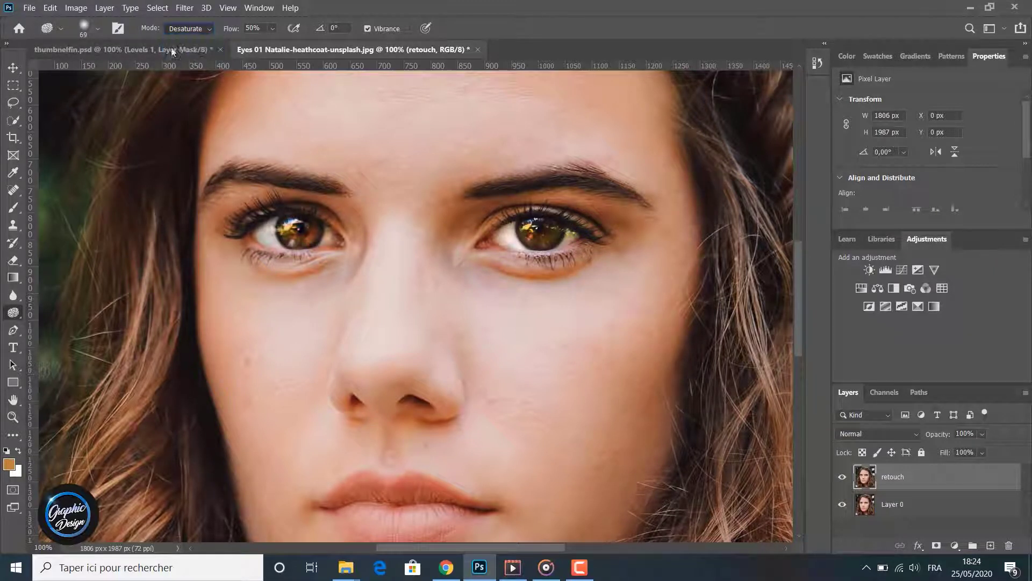
- Saturate both irises on the retouch layer using an 80 px Sponge brush in Saturate mode
click(99, 28)
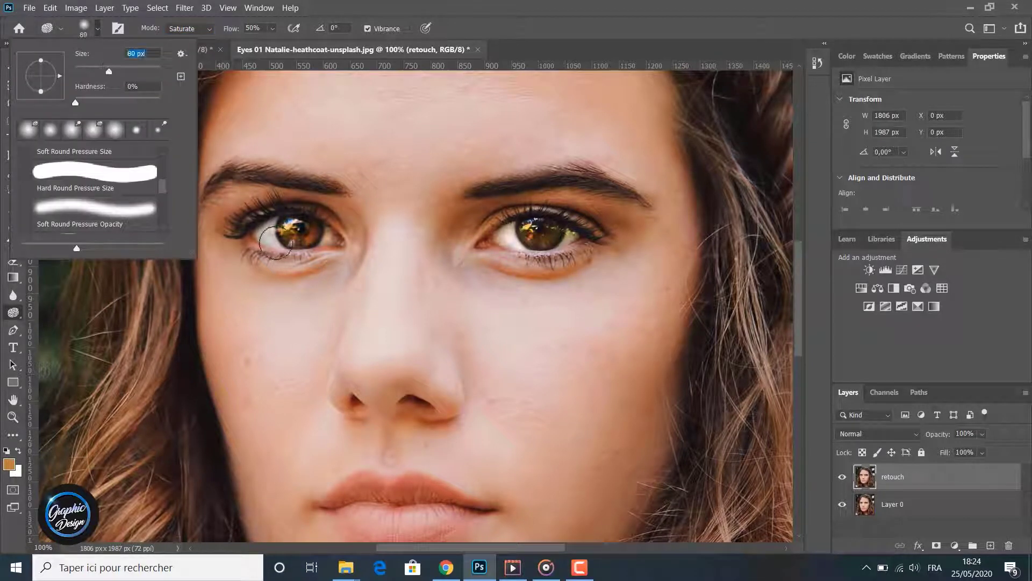
key(Return)
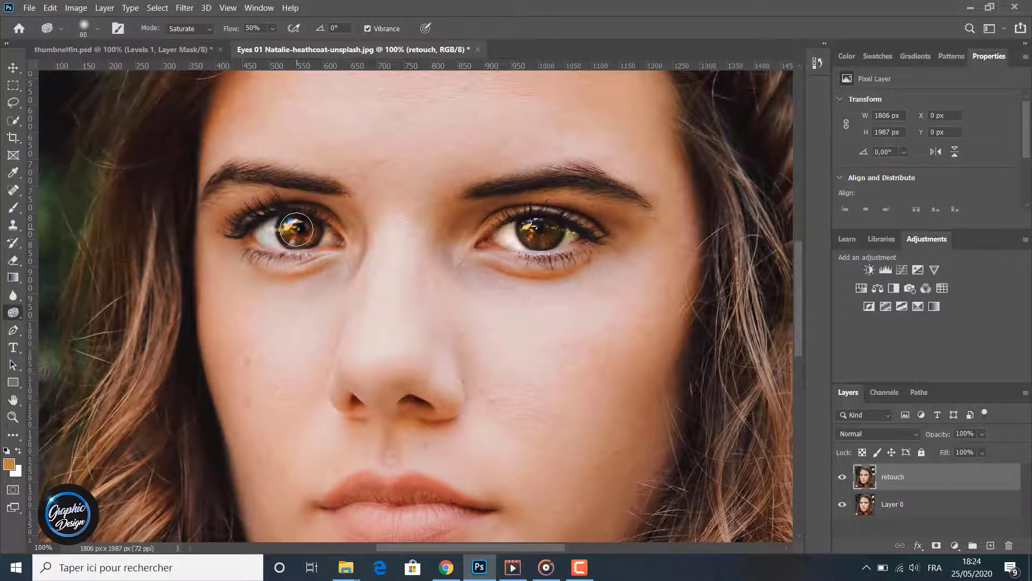
mouse_move(296, 229)
mouse_down()
mouse_move(308, 232)
mouse_move(293, 224)
mouse_move(299, 235)
mouse_up()
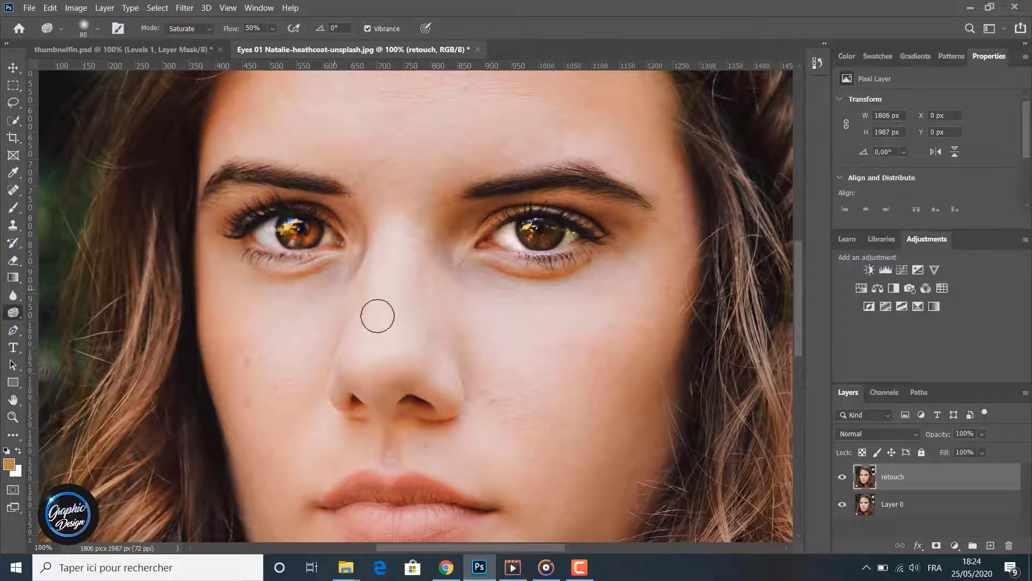
mouse_move(533, 232)
mouse_down()
mouse_move(553, 220)
mouse_move(535, 232)
mouse_move(544, 232)
mouse_up()
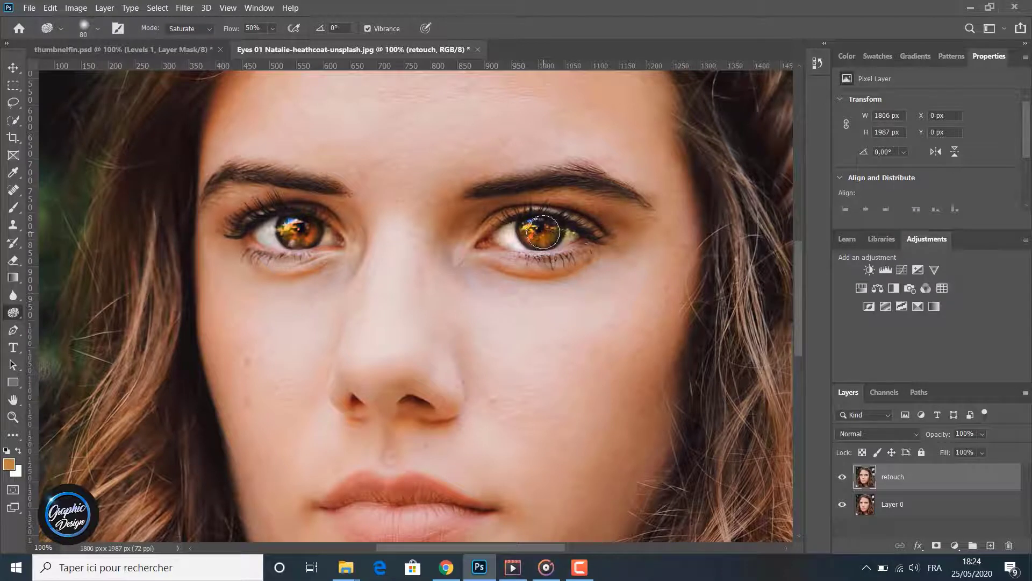
- Try desaturating both irises with the Sponge tool in Desaturate mode
click(188, 28)
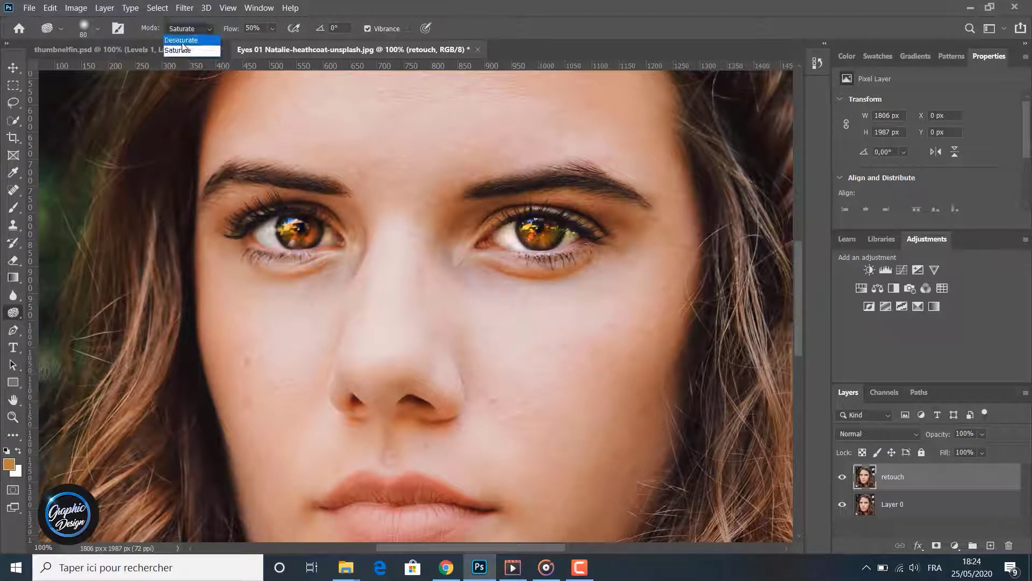
click(186, 39)
drag(542, 233, 551, 230)
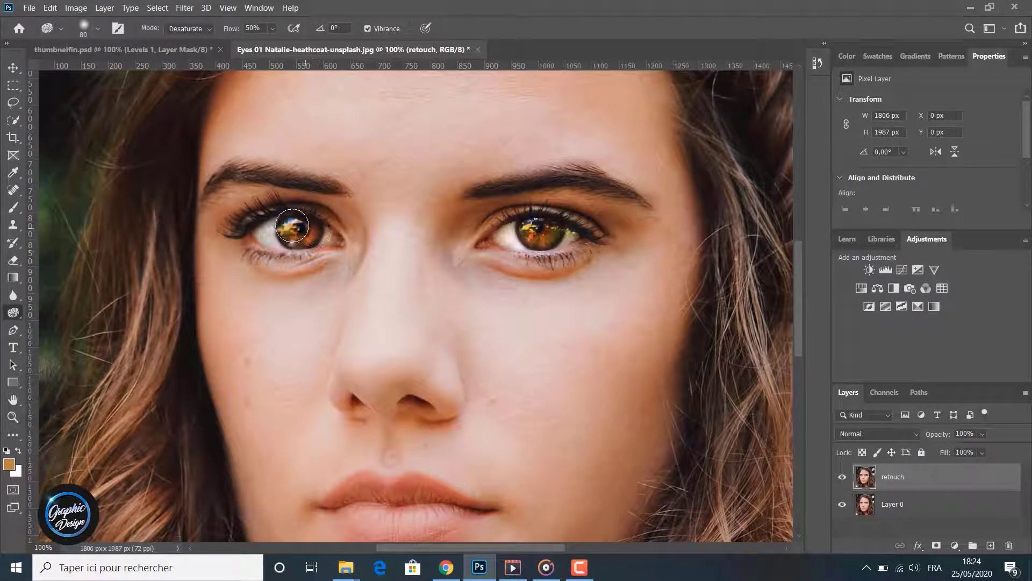
drag(295, 227, 293, 245)
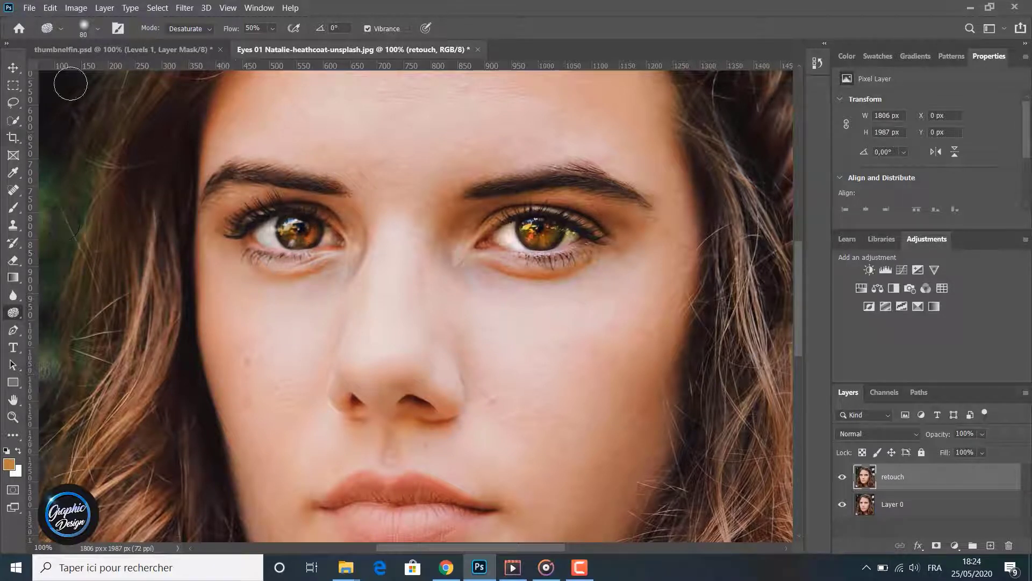
- Return the Sponge tool to Saturate mode and saturate the iris on the photo's left side again
click(178, 25)
click(189, 50)
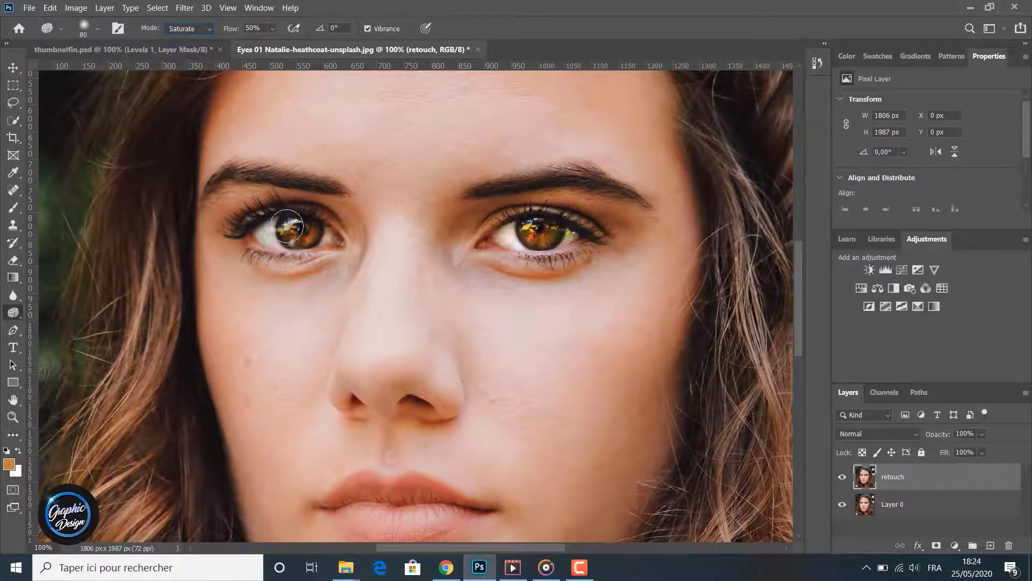
drag(296, 232, 290, 223)
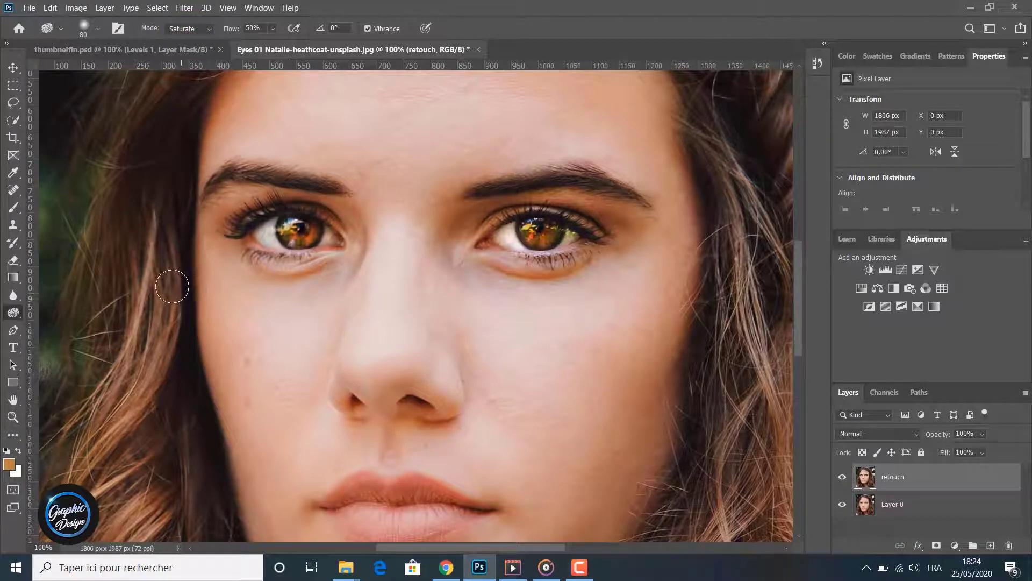
- Toggle the retouch layer's visibility to compare the saturated irises with the original photo
click(842, 481)
click(842, 480)
click(842, 480)
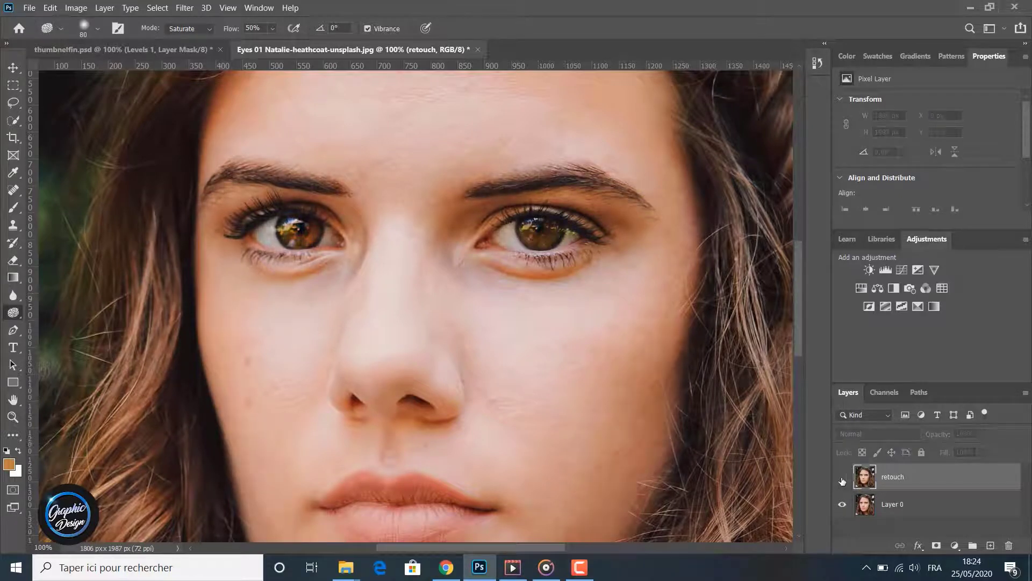
click(842, 481)
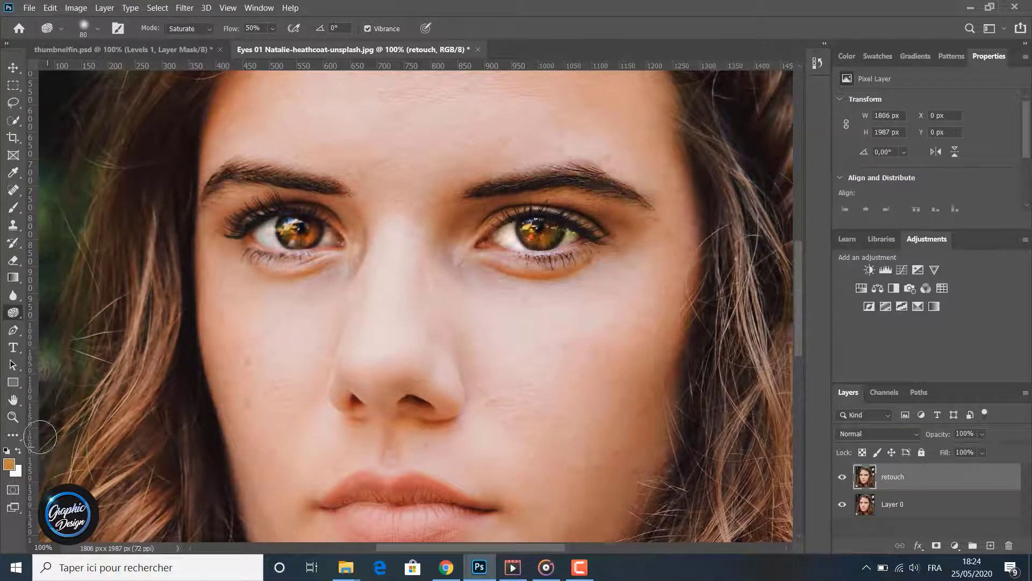
- Zoom out to 50% and toggle the retouch layer to compare the whole portrait before and after retouching
click(13, 416)
alt+click(173, 367)
alt+click(172, 367)
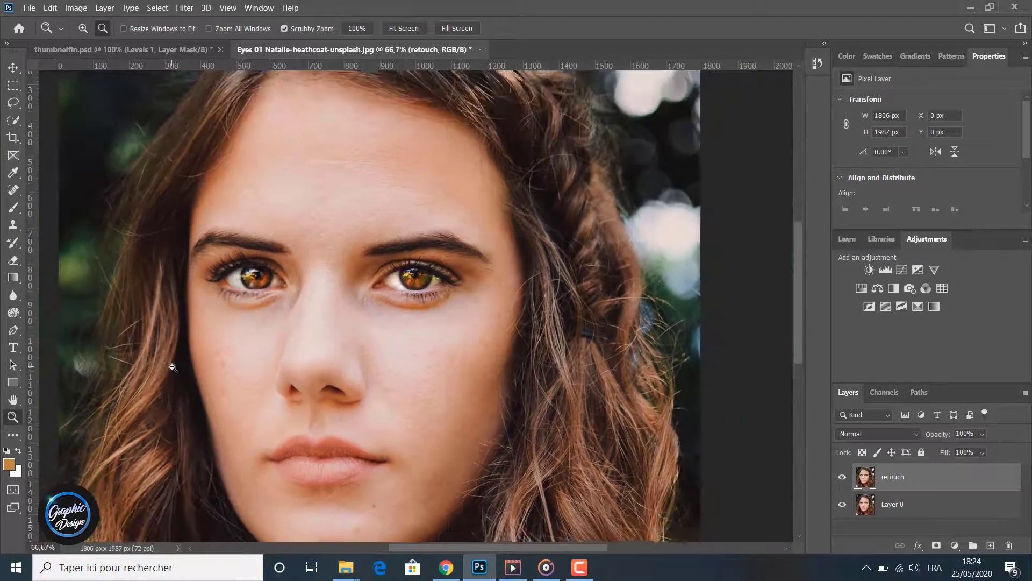
alt+click(172, 366)
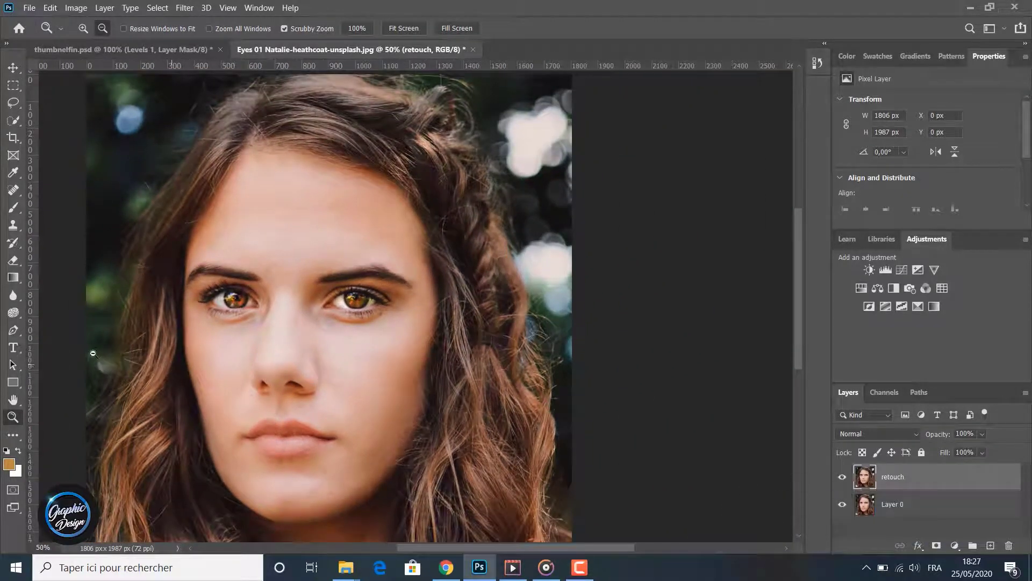
click(843, 478)
click(843, 479)
click(842, 481)
click(842, 480)
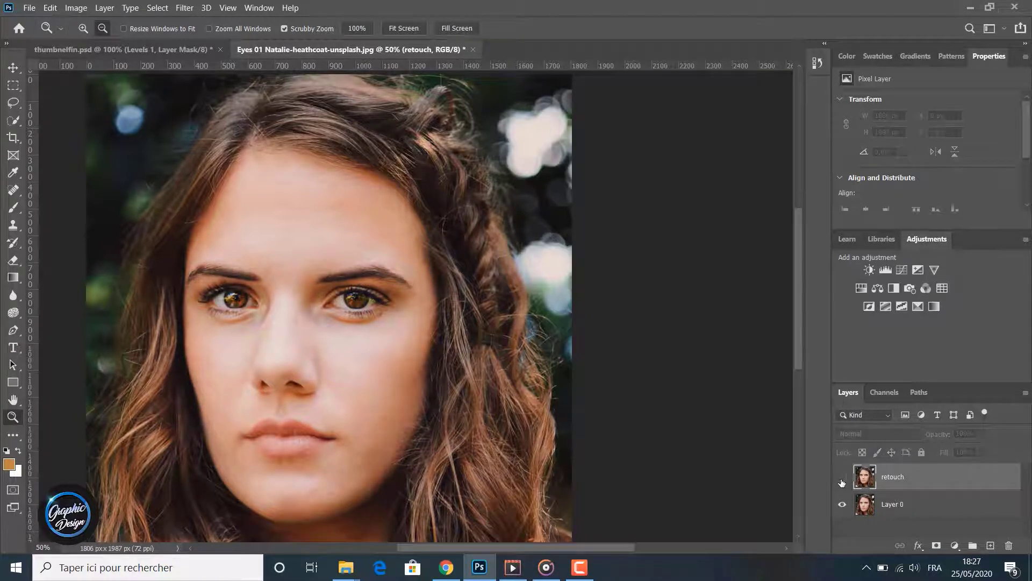
click(842, 480)
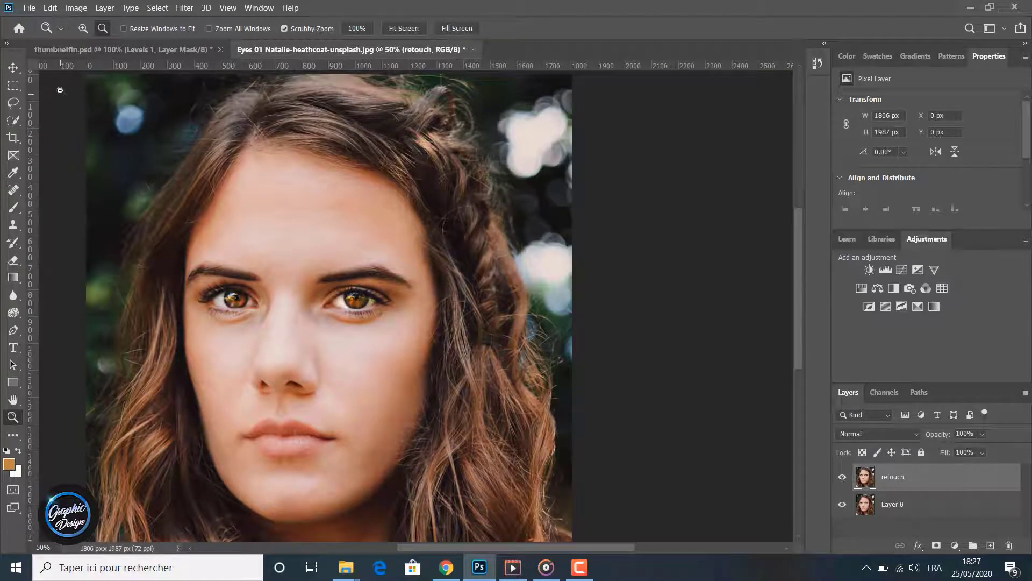
- Saturate the braid and the wavy hair on the photo's right side using the Sponge tool with a 511 px soft brush
click(13, 312)
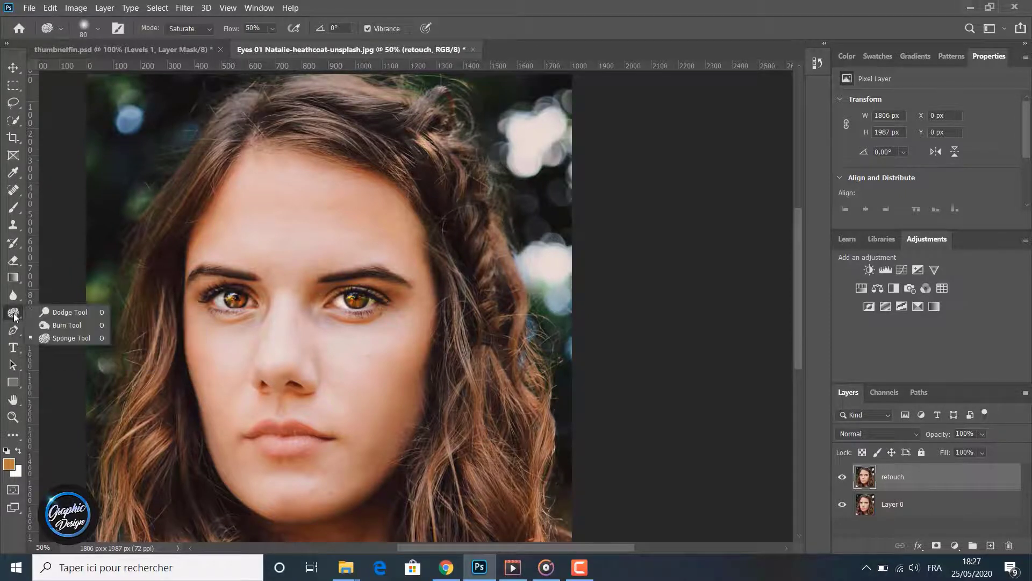
click(61, 338)
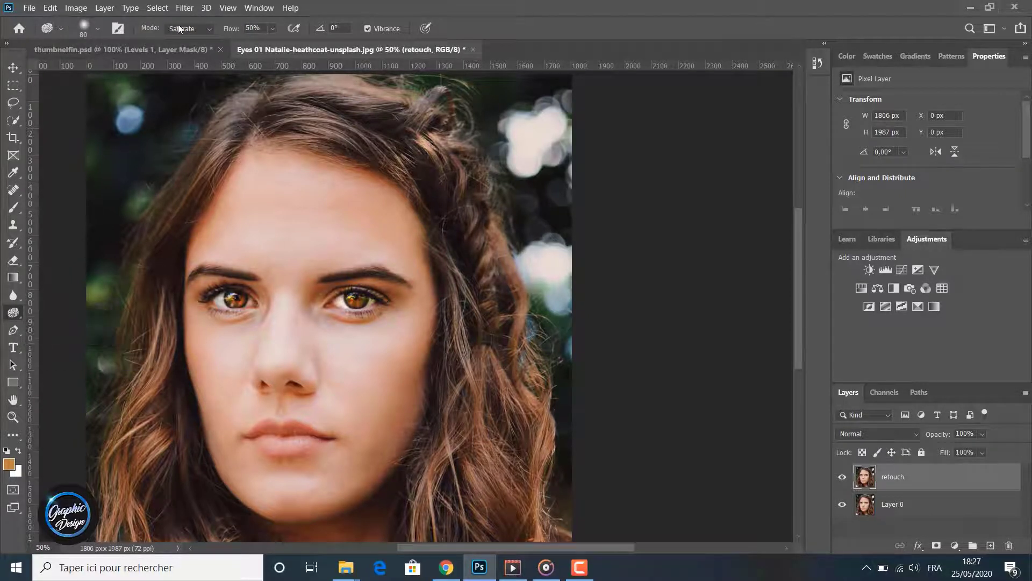
click(100, 29)
drag(111, 76, 128, 77)
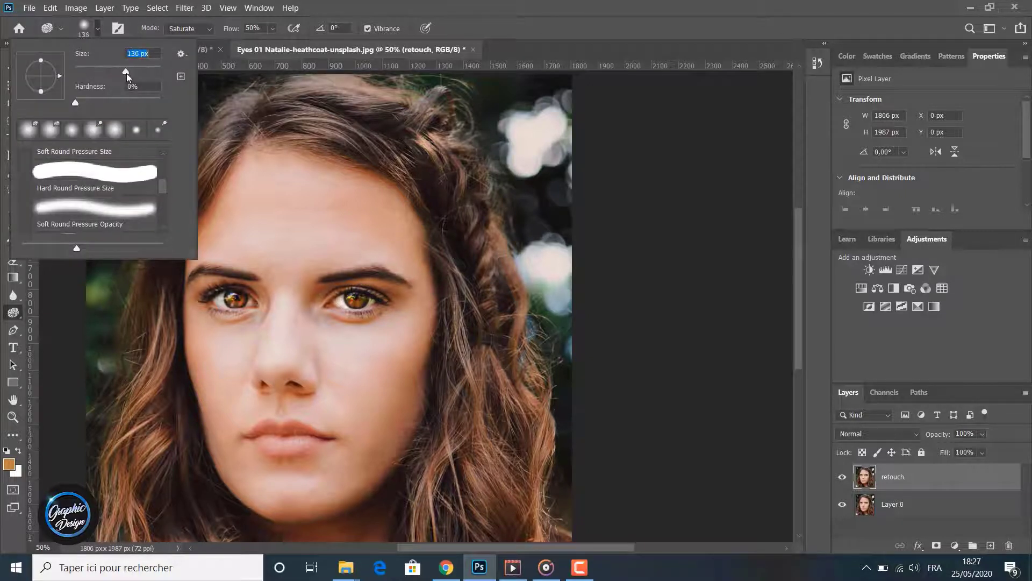
click(139, 70)
click(154, 71)
mouse_move(506, 343)
mouse_down()
mouse_move(507, 469)
mouse_move(471, 506)
mouse_move(479, 302)
mouse_move(479, 320)
mouse_move(443, 176)
mouse_move(454, 203)
mouse_move(402, 116)
mouse_move(433, 138)
mouse_move(400, 114)
mouse_move(427, 132)
mouse_move(403, 120)
mouse_up()
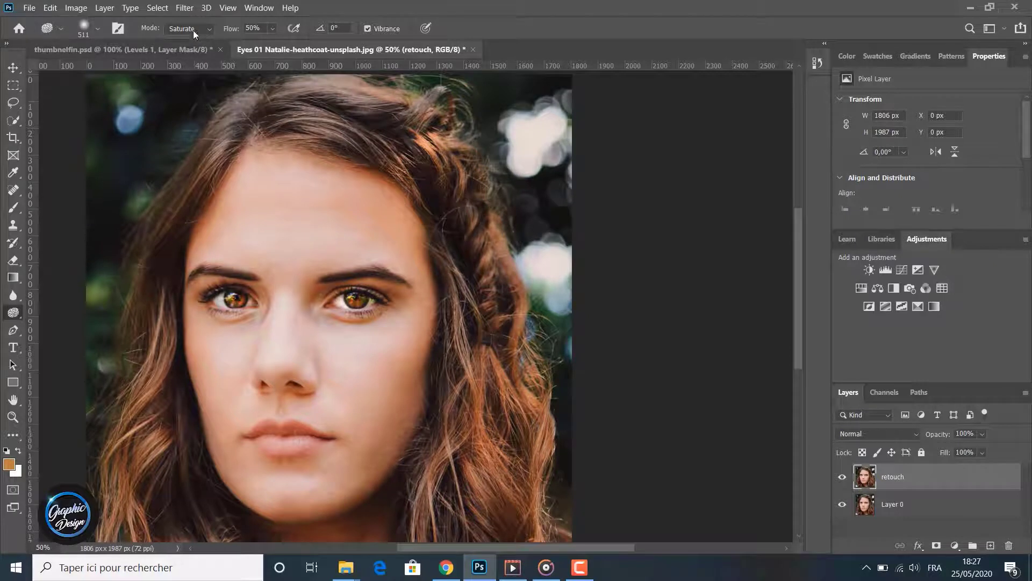
- Reduce the Sponge brush to 111 px and saturate the hair across the top of the head above the forehead
click(98, 29)
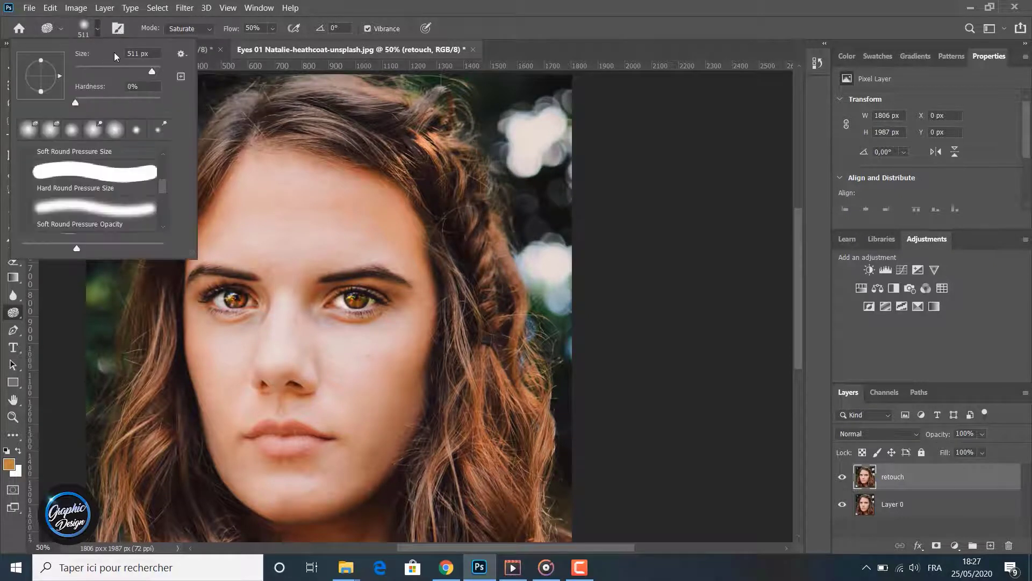
click(121, 72)
click(302, 82)
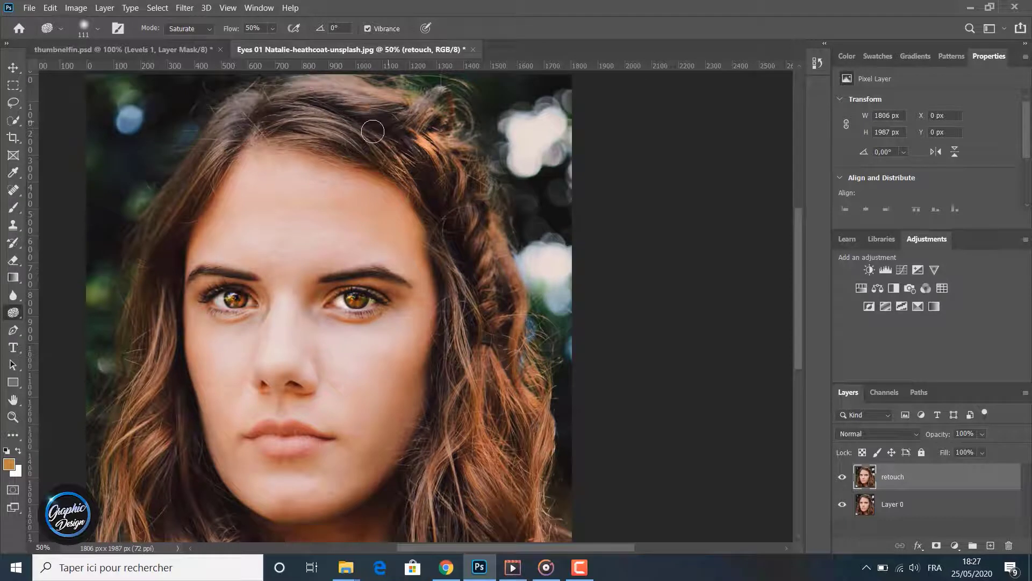
drag(276, 96, 259, 127)
mouse_move(366, 138)
mouse_down()
mouse_move(262, 114)
mouse_move(247, 112)
mouse_move(222, 137)
mouse_move(227, 119)
mouse_move(259, 98)
mouse_move(240, 125)
mouse_move(243, 100)
mouse_move(240, 128)
mouse_up()
- Set the Sponge brush to 190 px and saturate the upper hair along the photo's left side down to eye level
click(97, 29)
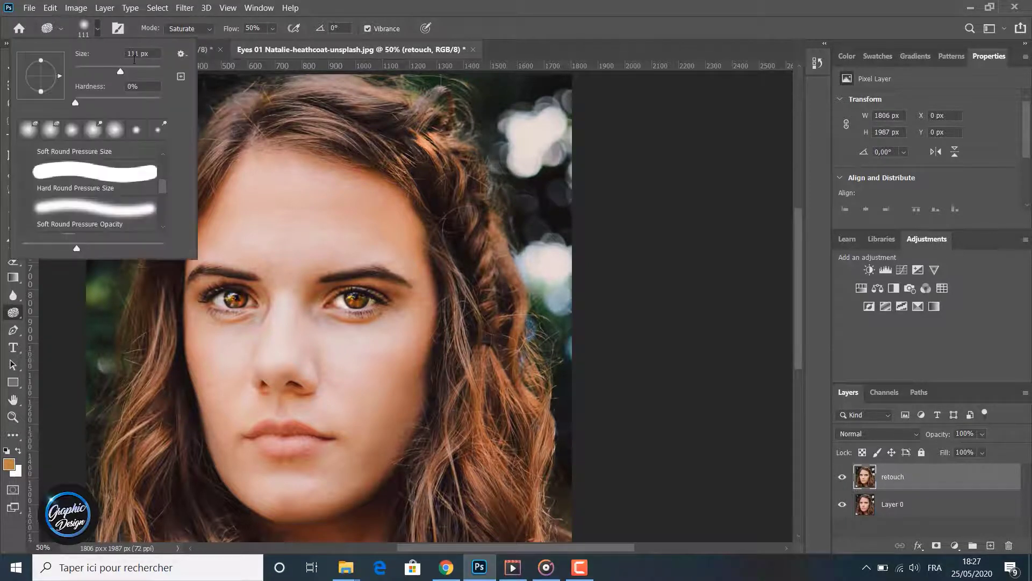
click(137, 71)
mouse_move(232, 113)
mouse_down()
mouse_move(158, 238)
mouse_move(162, 215)
mouse_move(142, 332)
mouse_move(148, 260)
mouse_up()
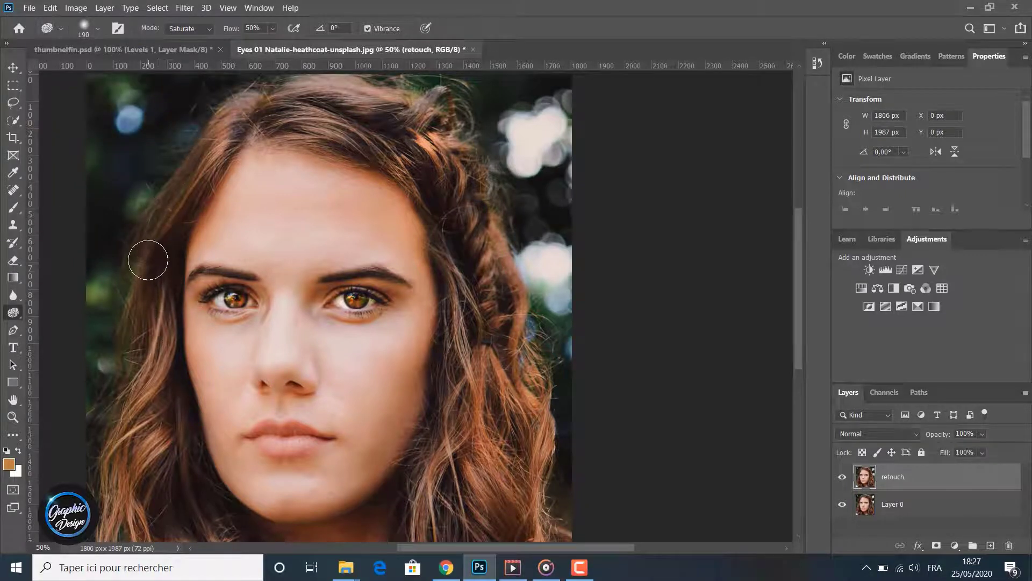
- Enlarge the Sponge brush to 448 px and saturate the lower wavy hair on both sides of the face
click(98, 30)
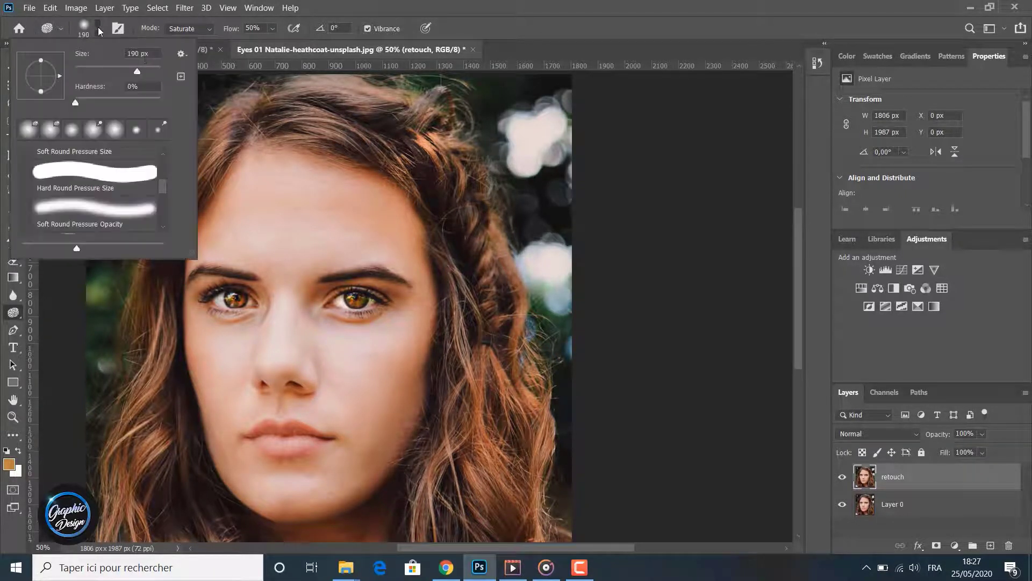
drag(137, 71, 150, 71)
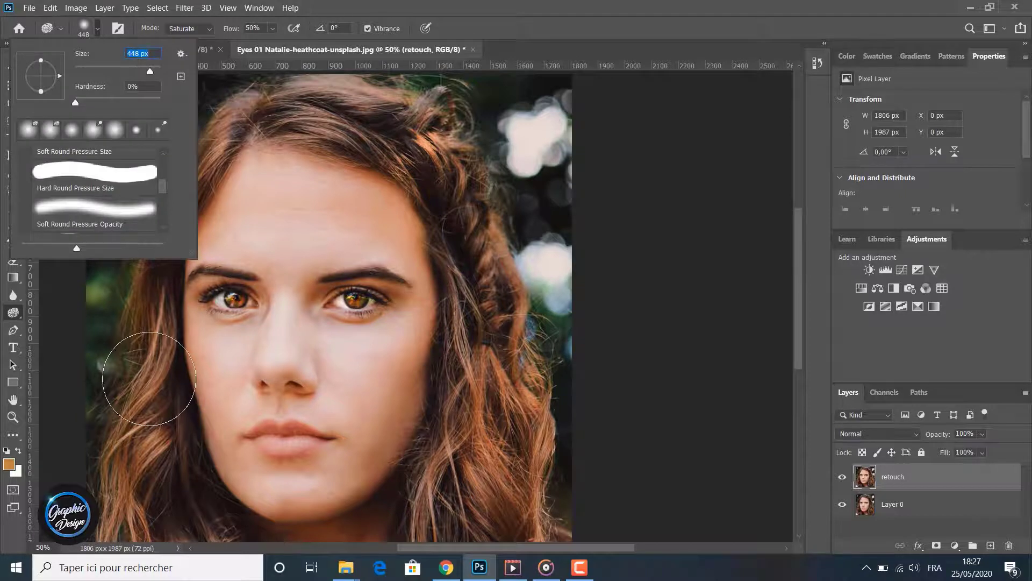
mouse_move(141, 391)
mouse_down()
mouse_move(140, 473)
mouse_move(92, 457)
mouse_up()
drag(451, 490, 483, 445)
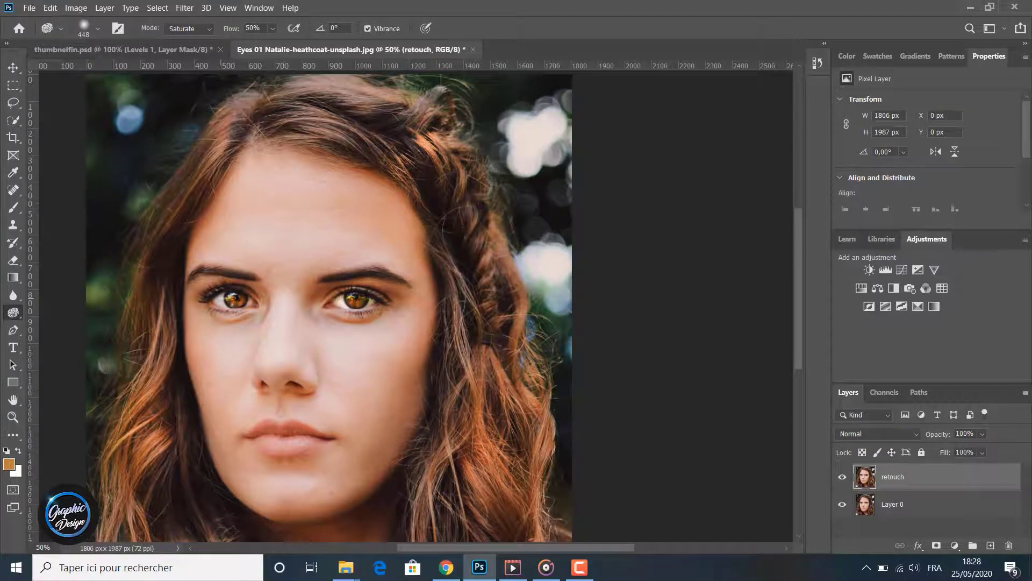
- Zoom out to 33.3%, center the portrait and toggle the retouch layer repeatedly to compare the saturated hair with the original
click(11, 417)
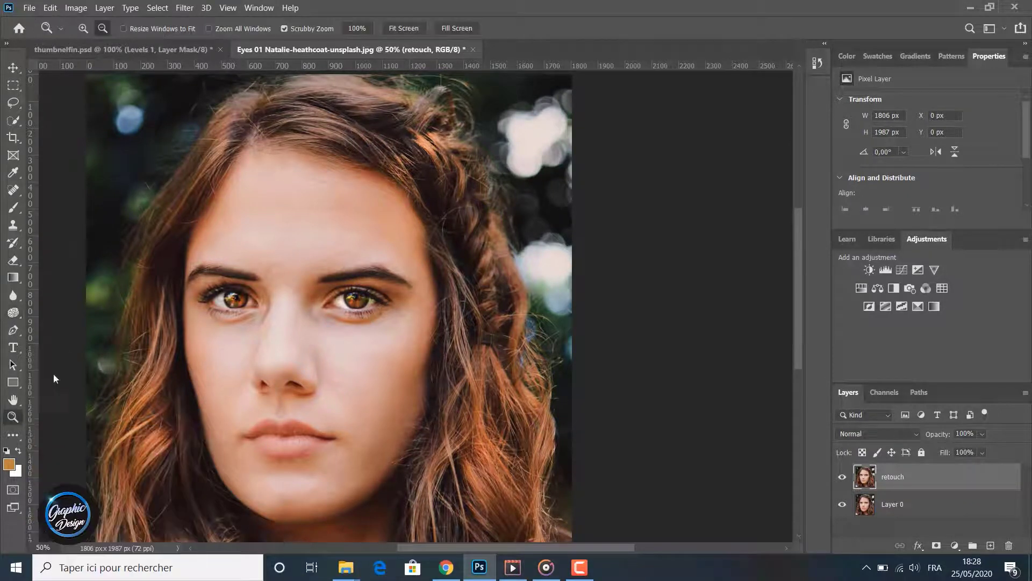
click(66, 303)
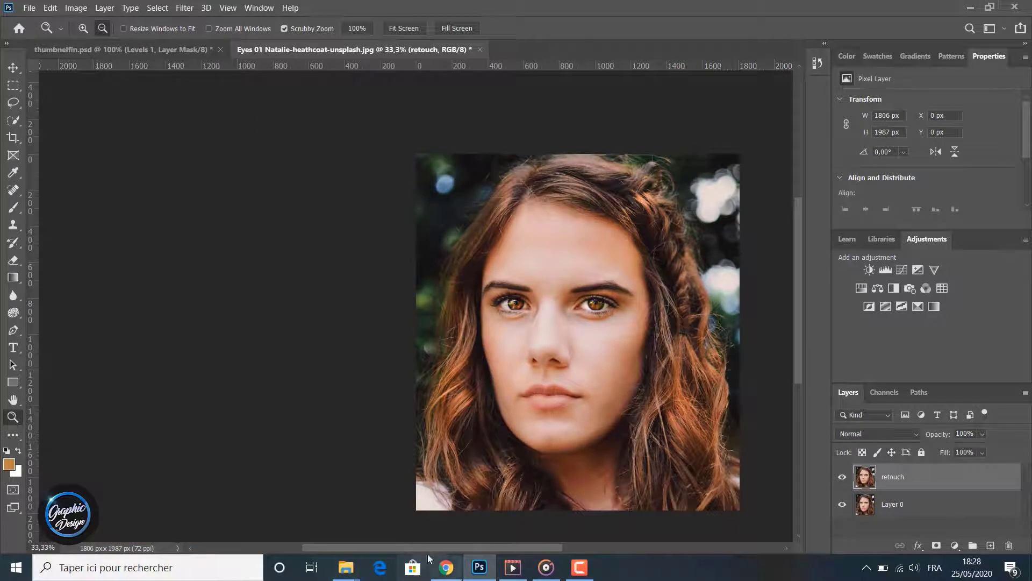
drag(422, 551, 474, 551)
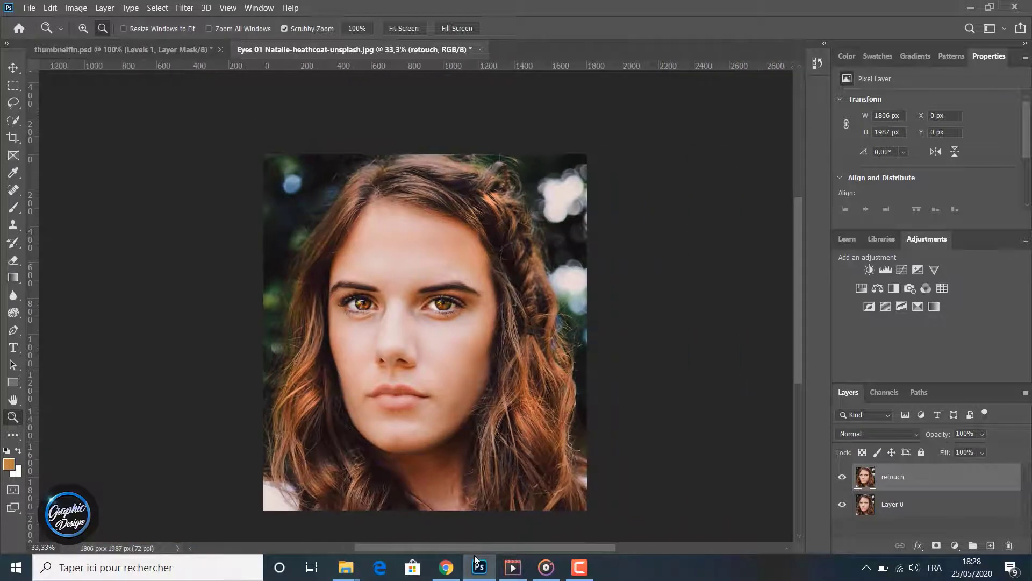
click(843, 478)
click(843, 477)
click(843, 477)
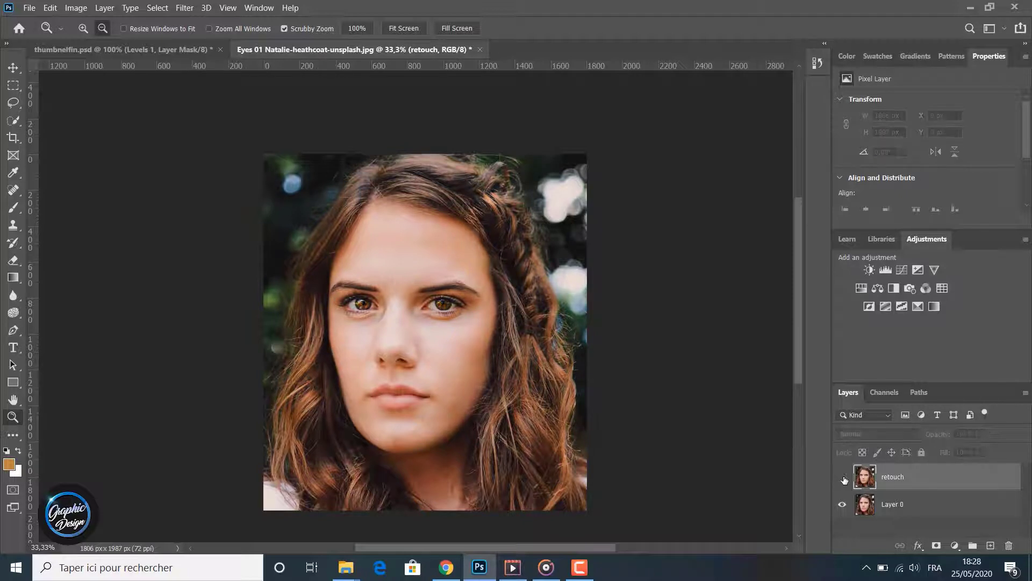
click(843, 477)
click(843, 477)
click(843, 477)
click(843, 477)
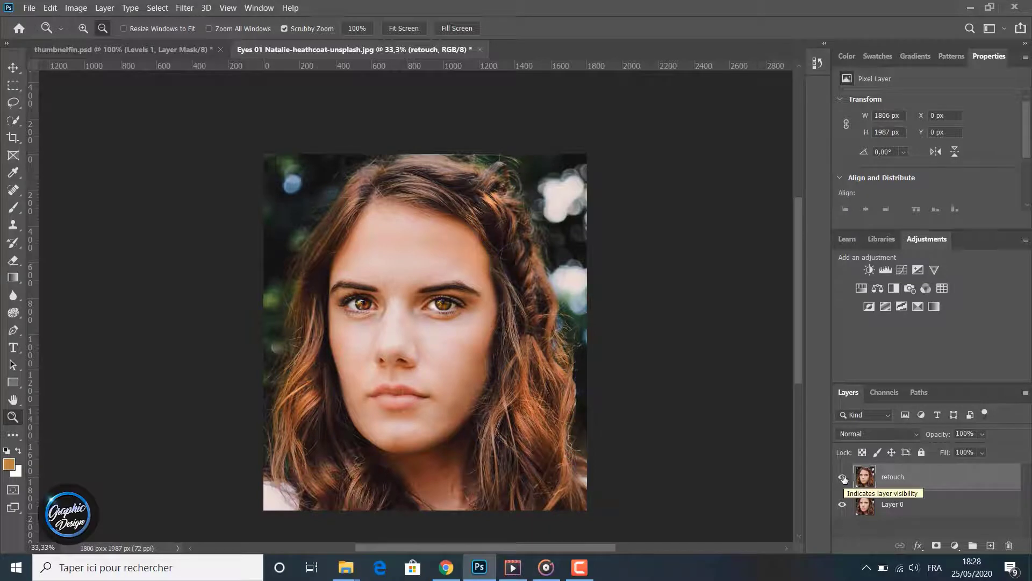
click(844, 477)
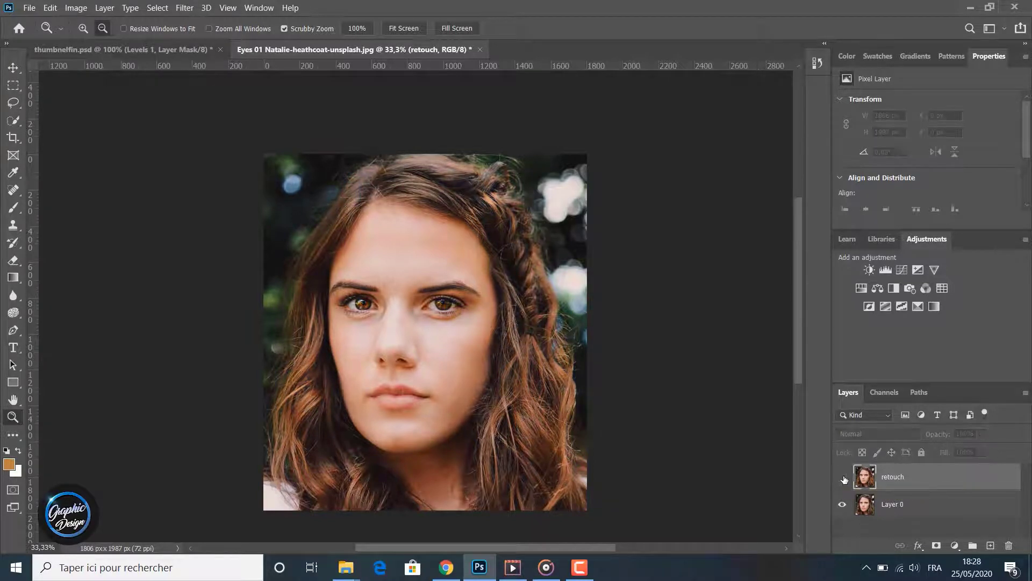
click(843, 478)
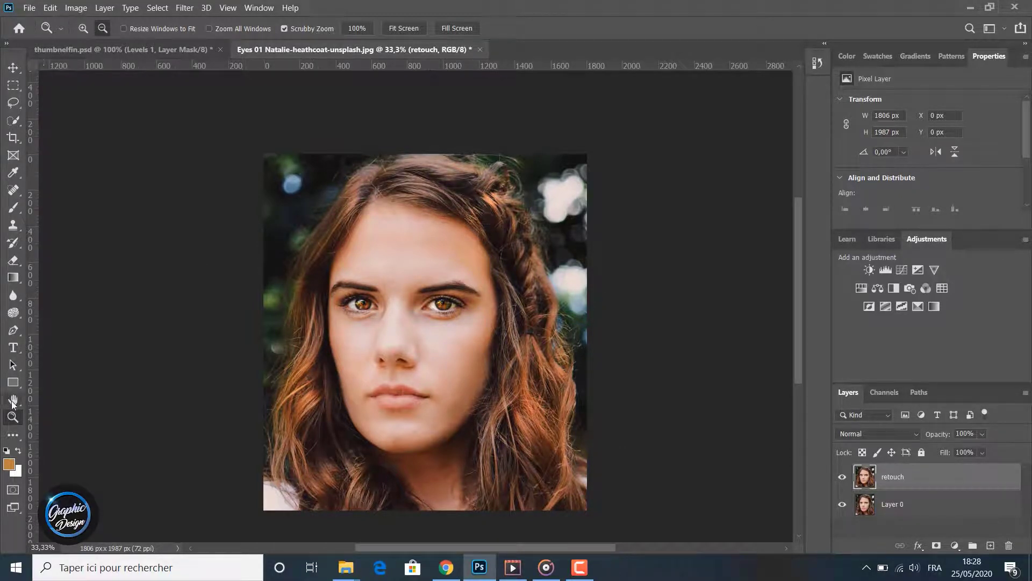
- Switch to the thumbnelfin.psd document with the Move tool active to view the before and after portraits side by side
click(14, 313)
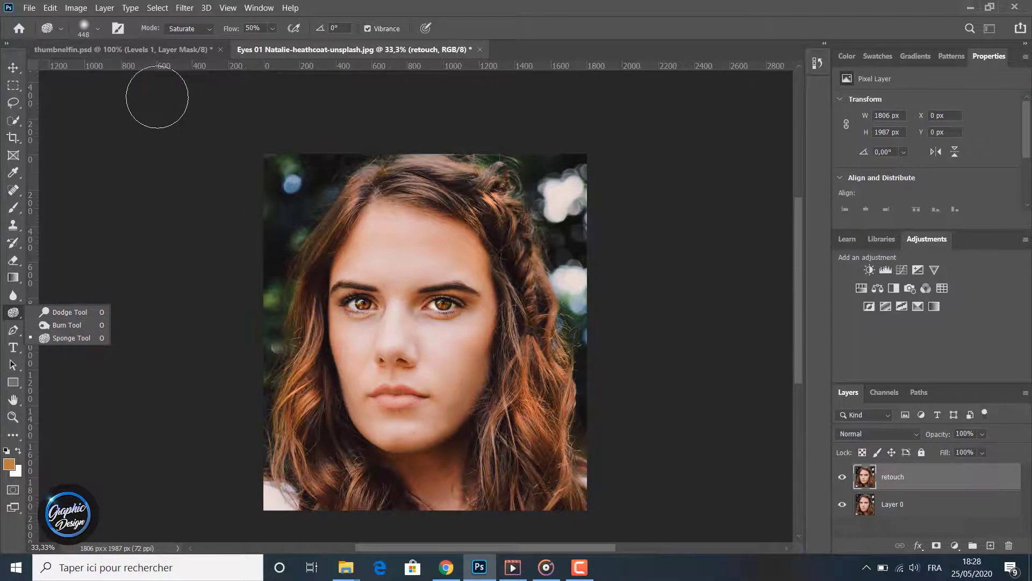
click(149, 49)
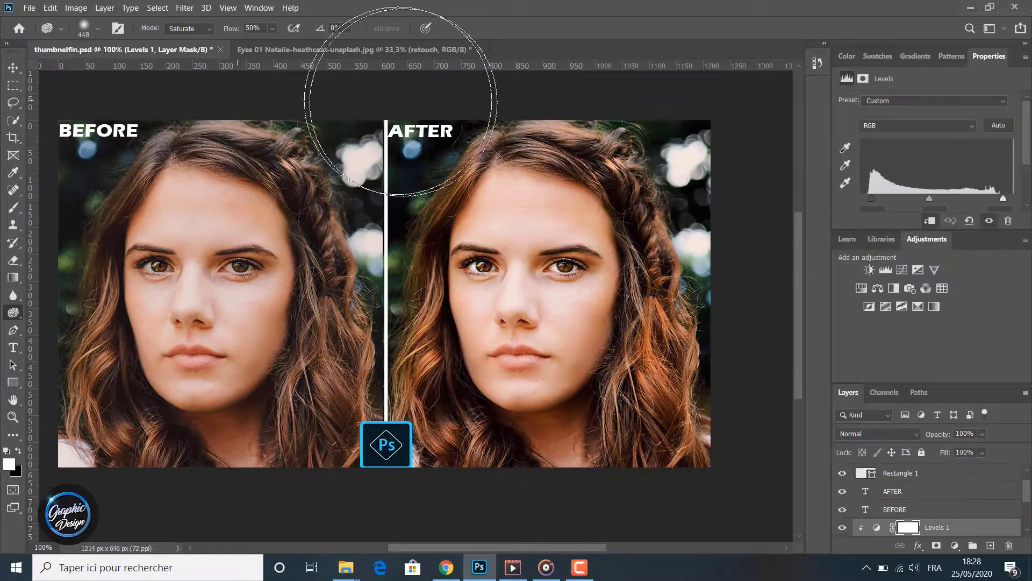
click(11, 69)
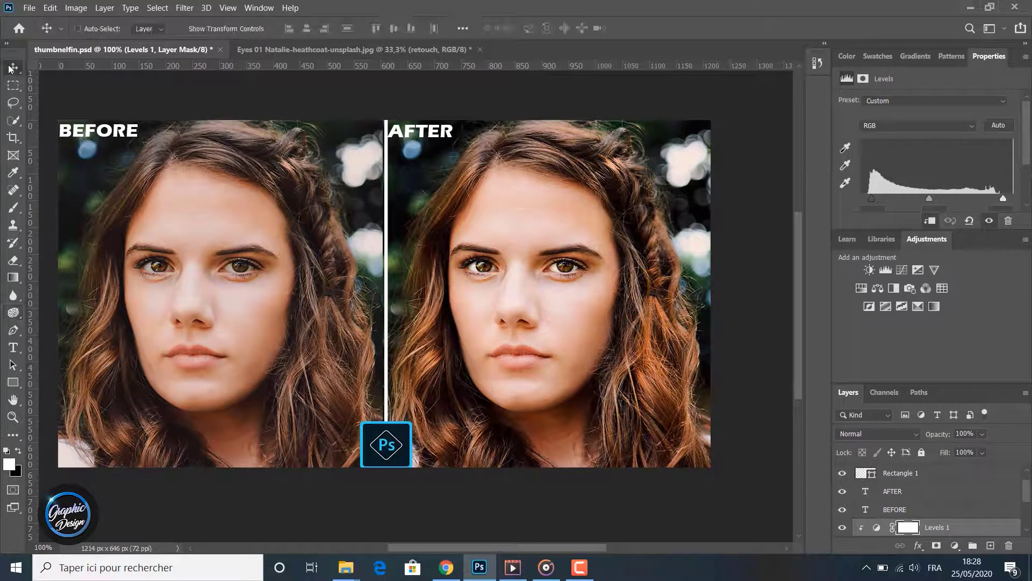